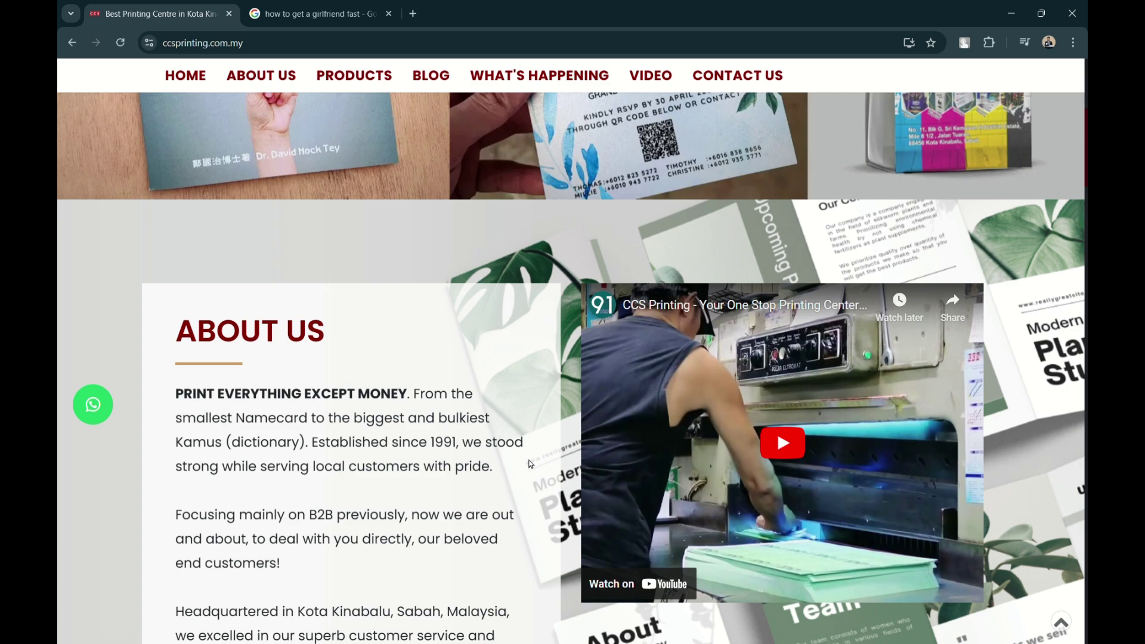
Open the blog article on calculating the number of small papers that fit into one big paper.
scroll(530, 464, "up", 6)
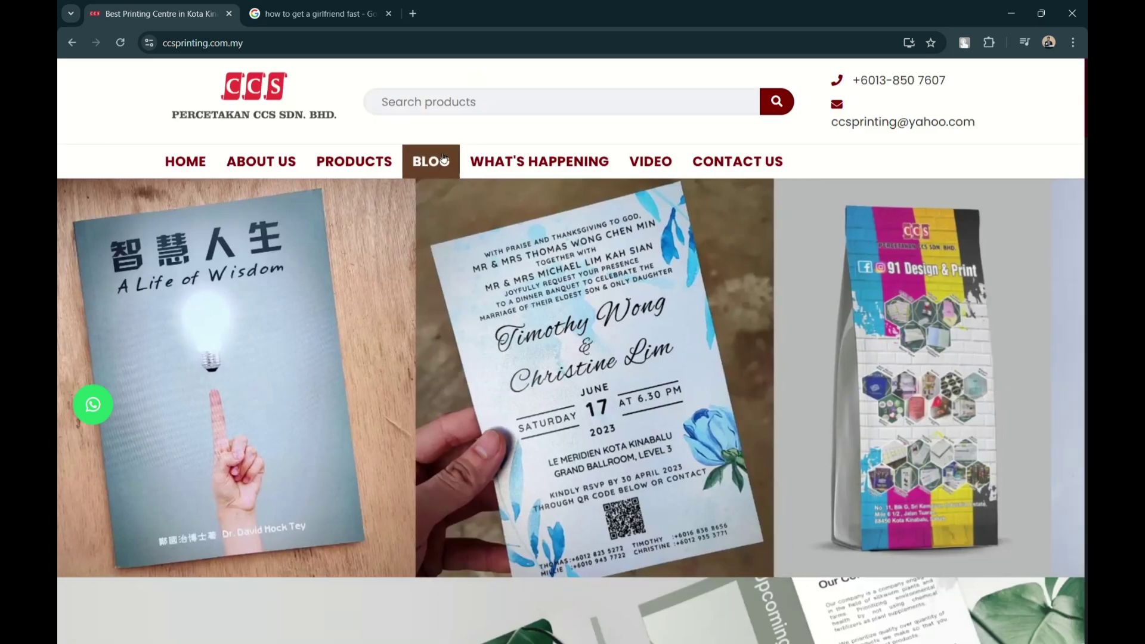
left_click(443, 159)
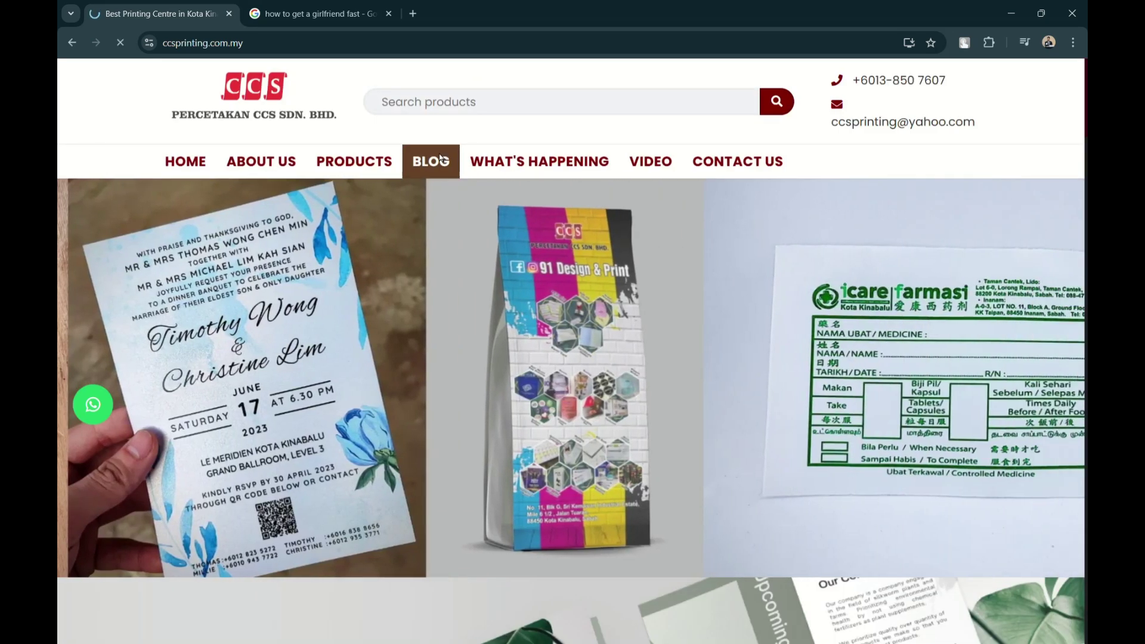
left_click(575, 356)
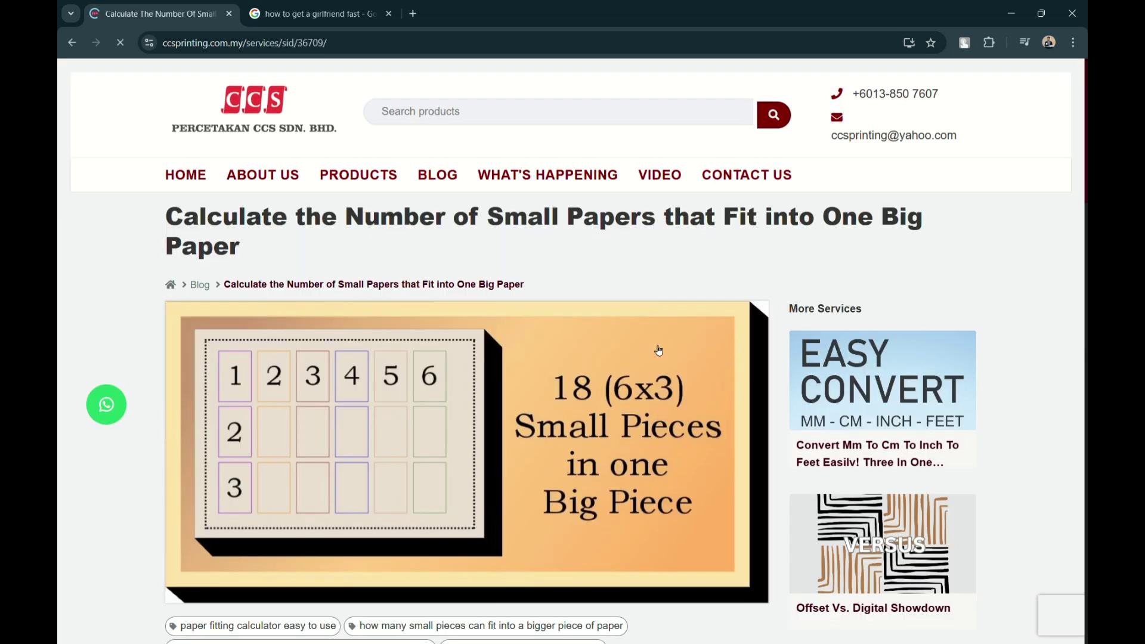
In the paper fitting calculator, set the large paper width to 12 inches and its height to 150 mm.
scroll(707, 480, "down", 1)
scroll(709, 486, "down", 5)
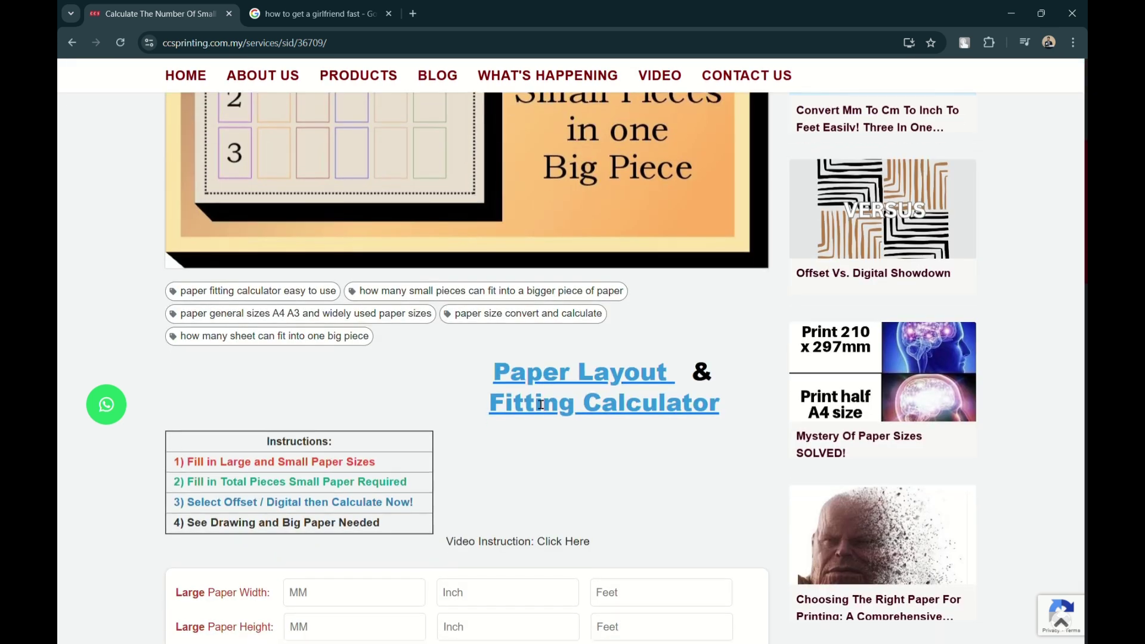
scroll(632, 424, "down", 2)
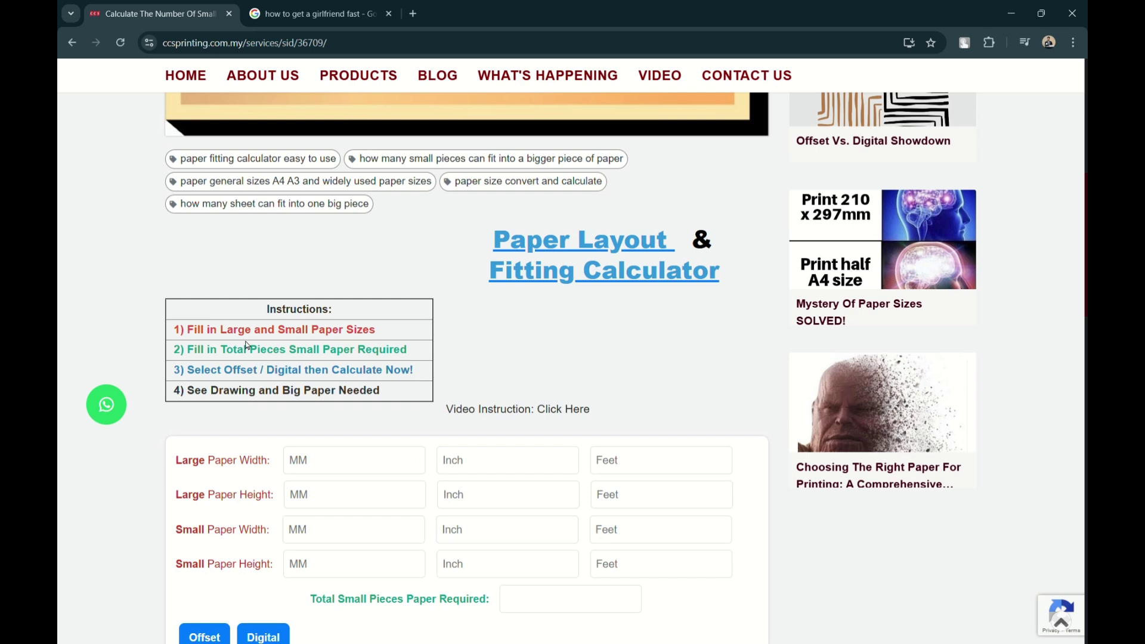
scroll(301, 416, "down", 1)
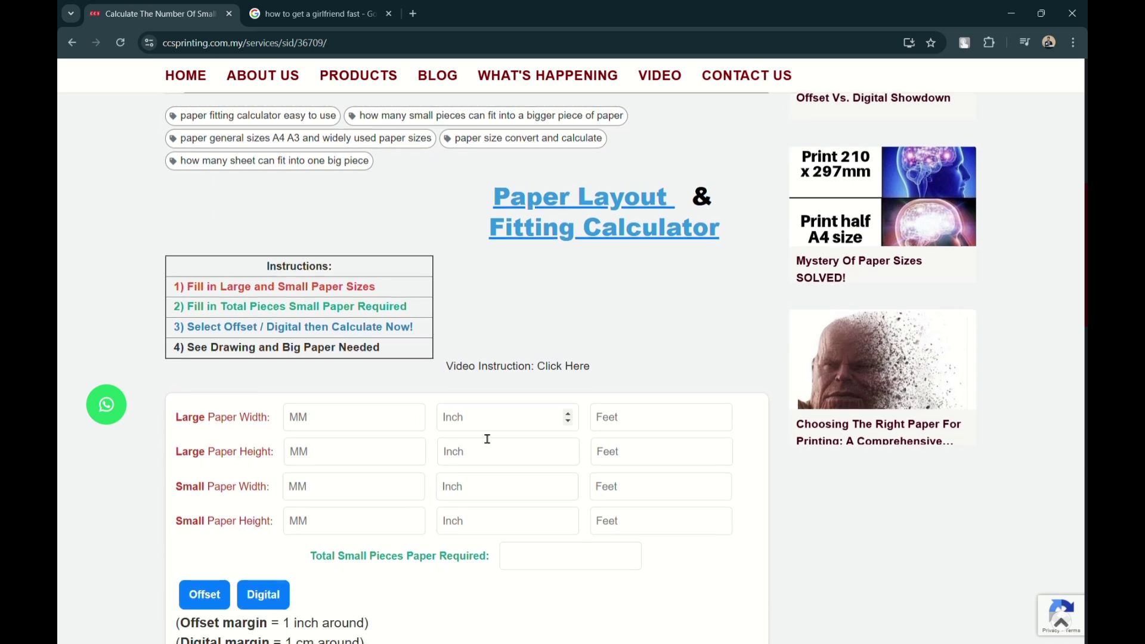
type("12")
key("Tab")
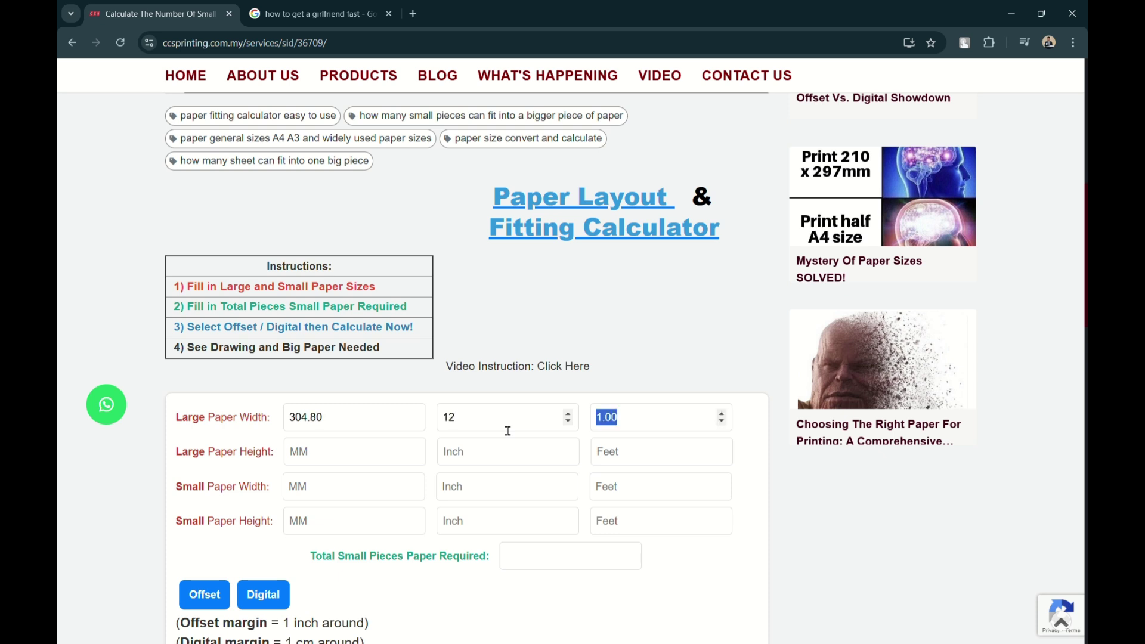
key("Tab")
type("150")
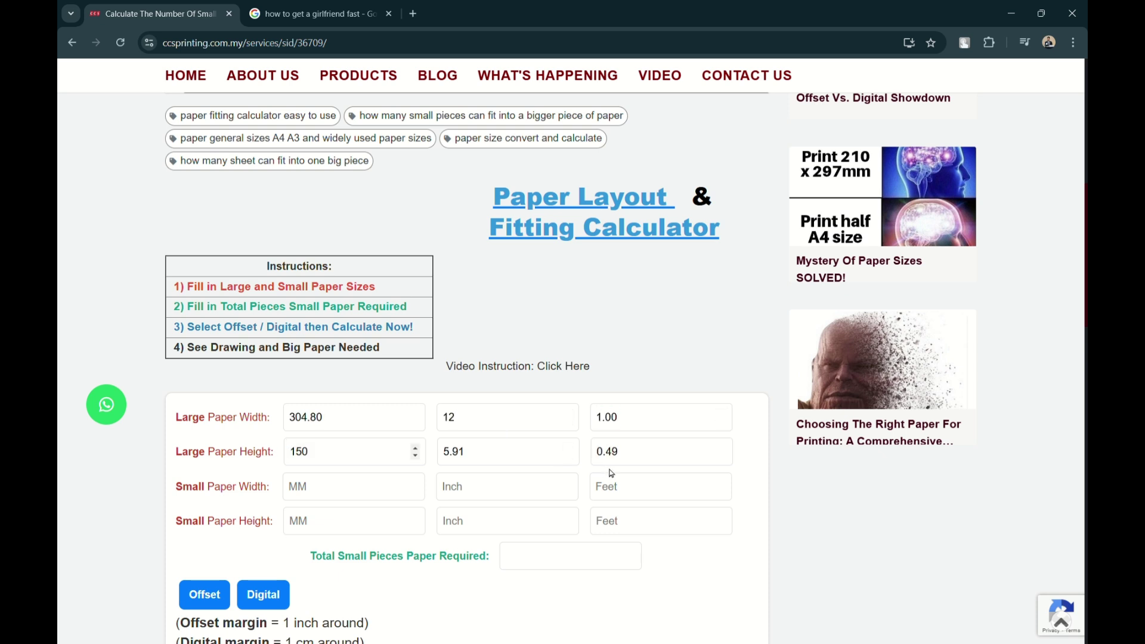
Set the small paper width to 0.02 feet and its height to 12 inches.
left_click(621, 482)
type("0.02")
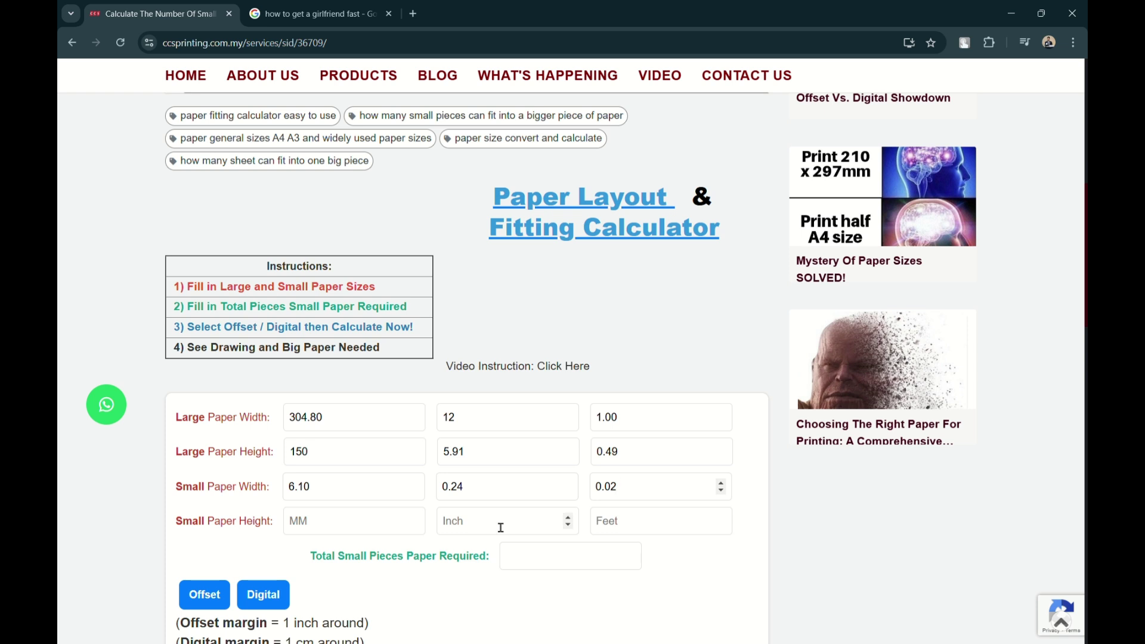
left_click(498, 524)
type("12")
scroll(495, 524, "down", 2)
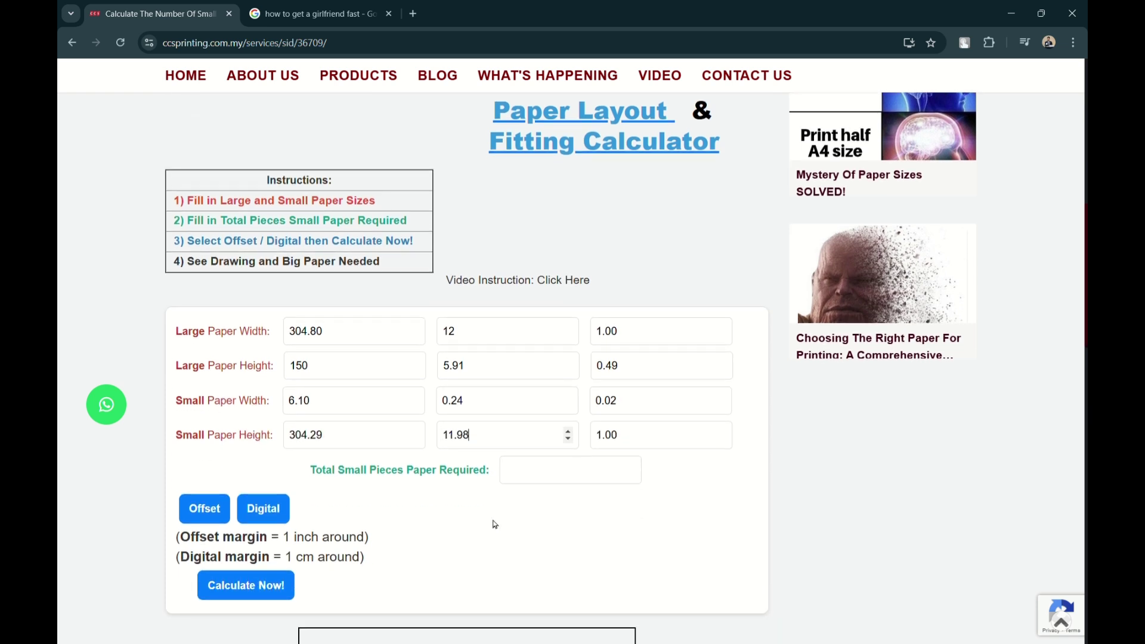
left_click_drag(527, 427, 415, 436)
type("12")
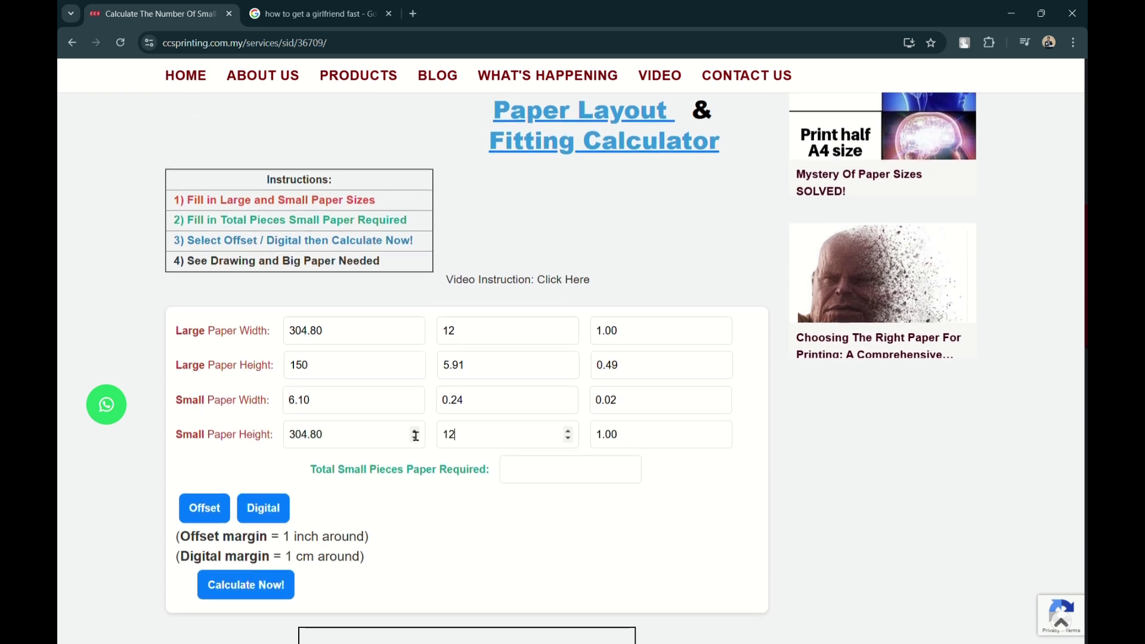
Set the total small pieces required to 5000 and calculate the layout with the Offset margin.
left_click(534, 480)
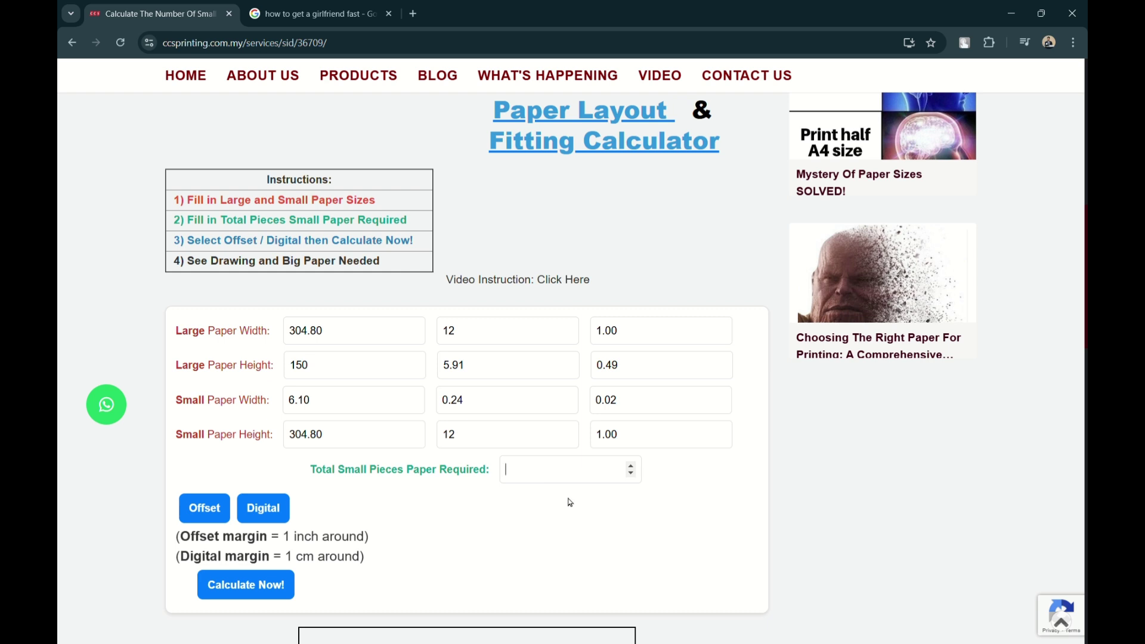
type("5000")
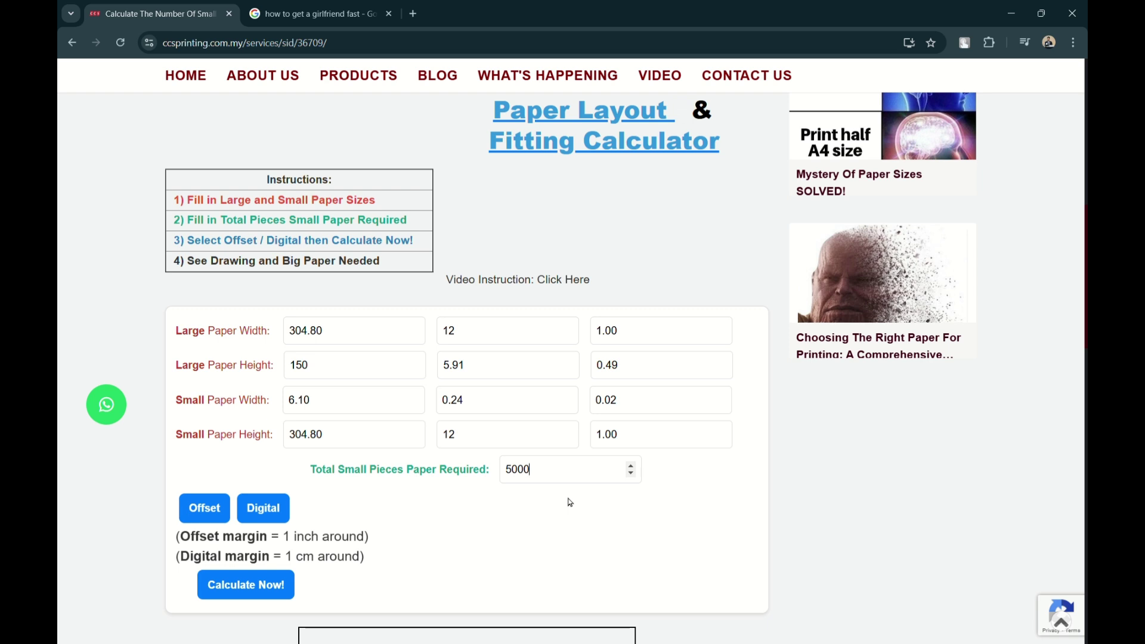
scroll(570, 502, "down", 2)
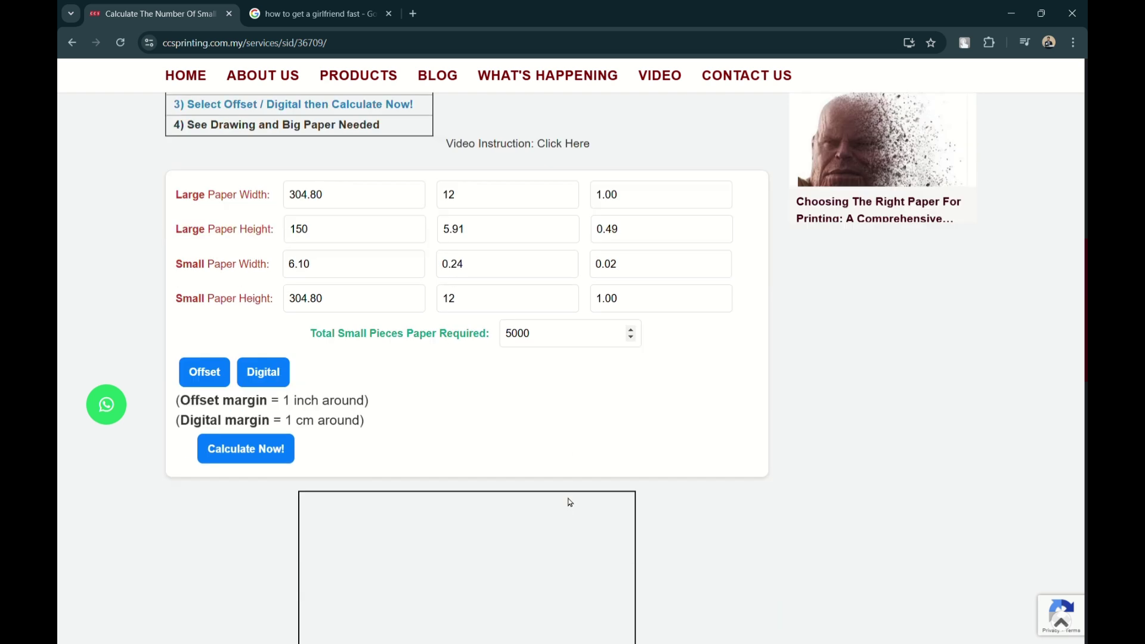
left_click(215, 379)
left_click(261, 375)
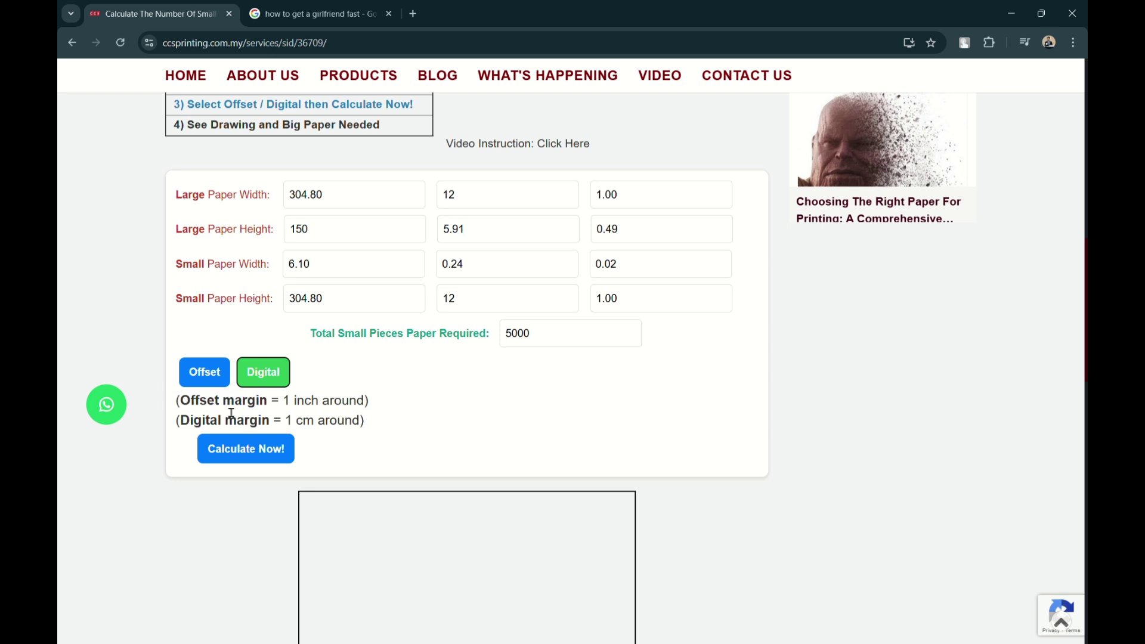
left_click_drag(223, 400, 285, 400)
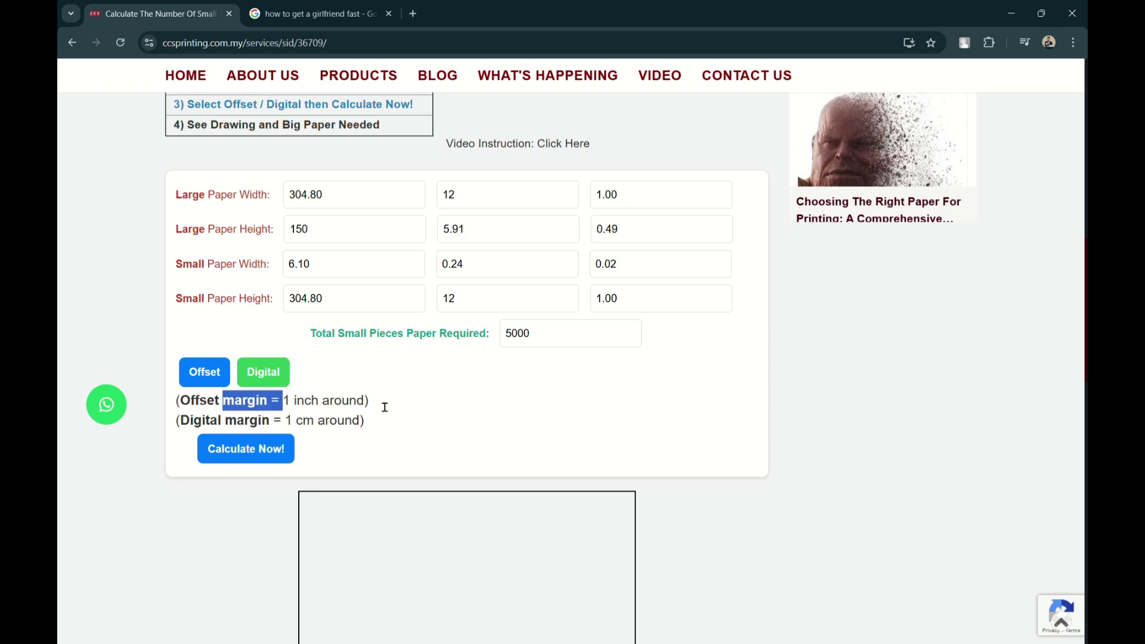
left_click(204, 371)
scroll(515, 455, "down", 3)
scroll(515, 454, "up", 2)
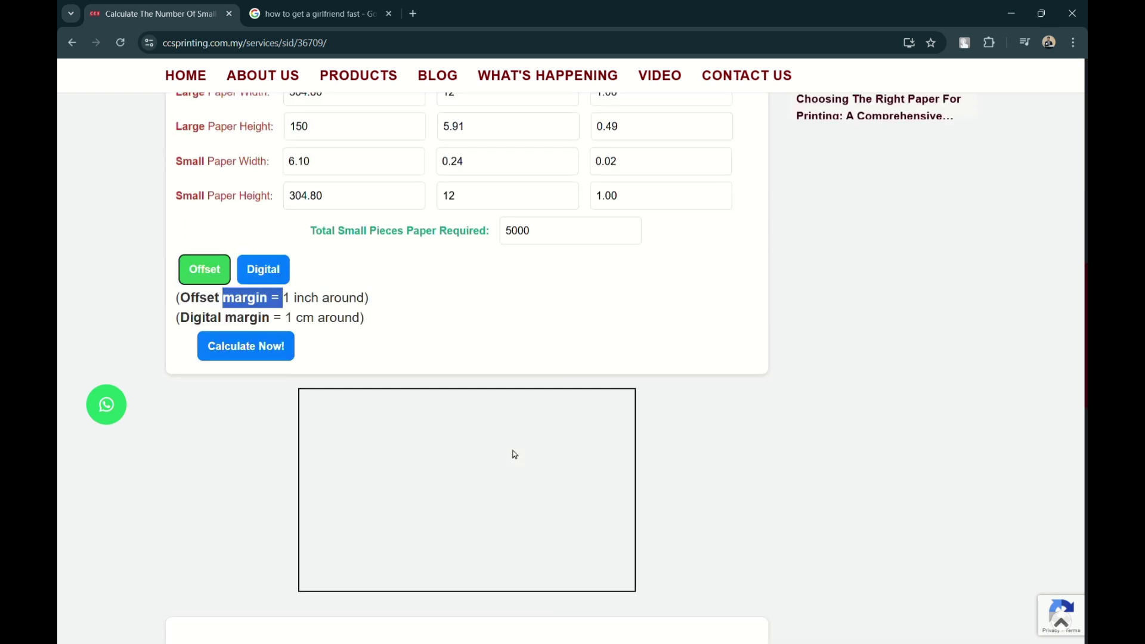
left_click(275, 353)
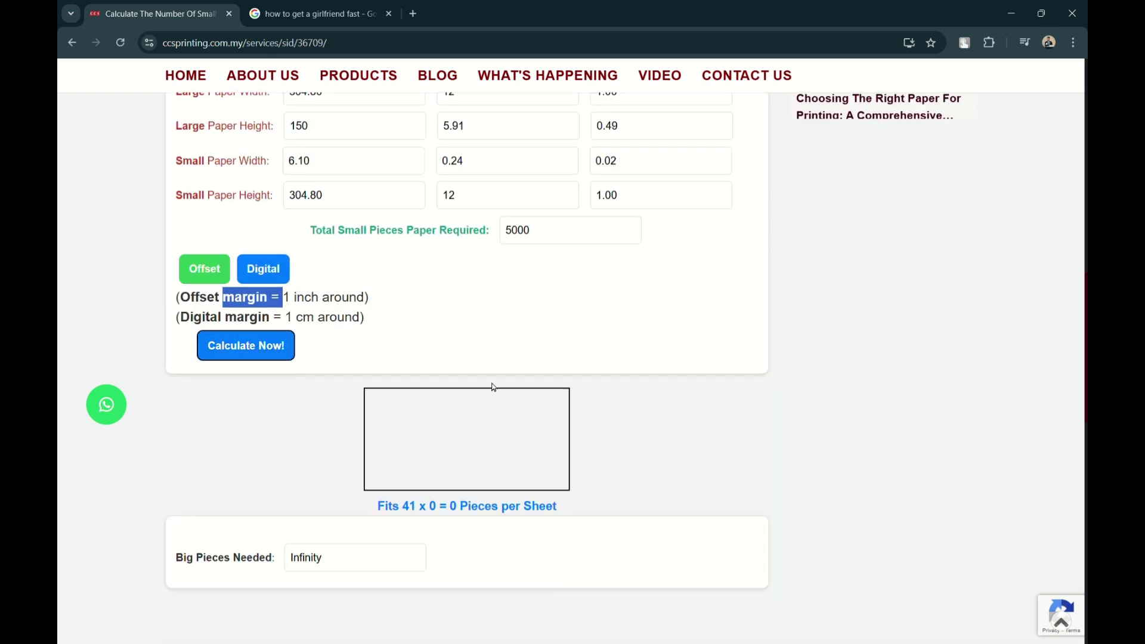
Set the small paper height to 2 inches and recalculate the layout.
scroll(575, 353, "up", 2)
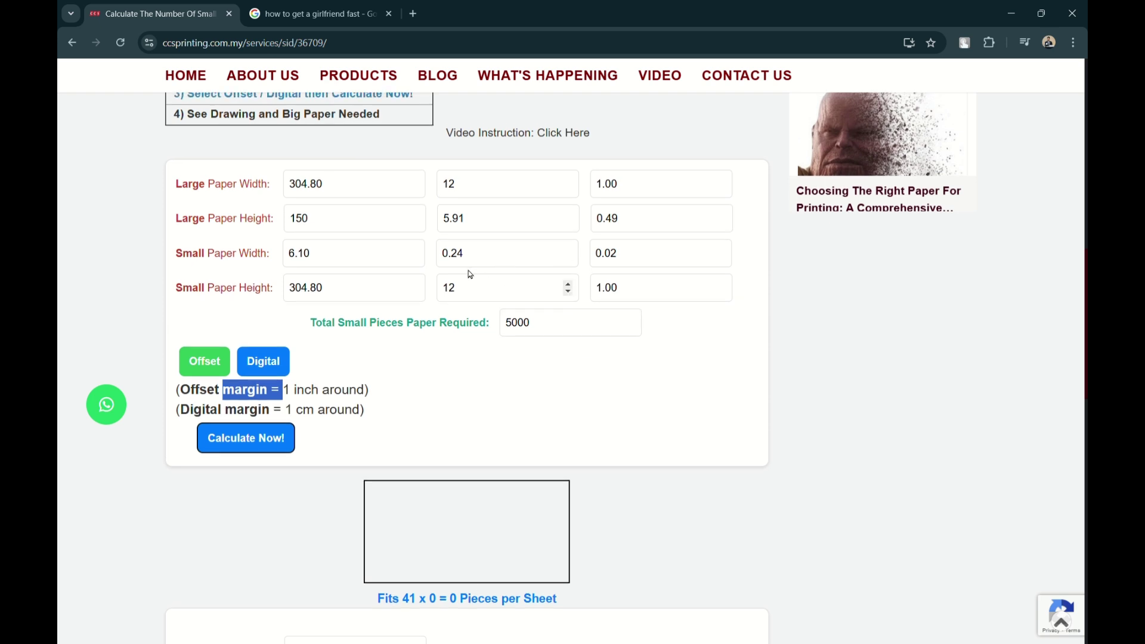
double_click(466, 293)
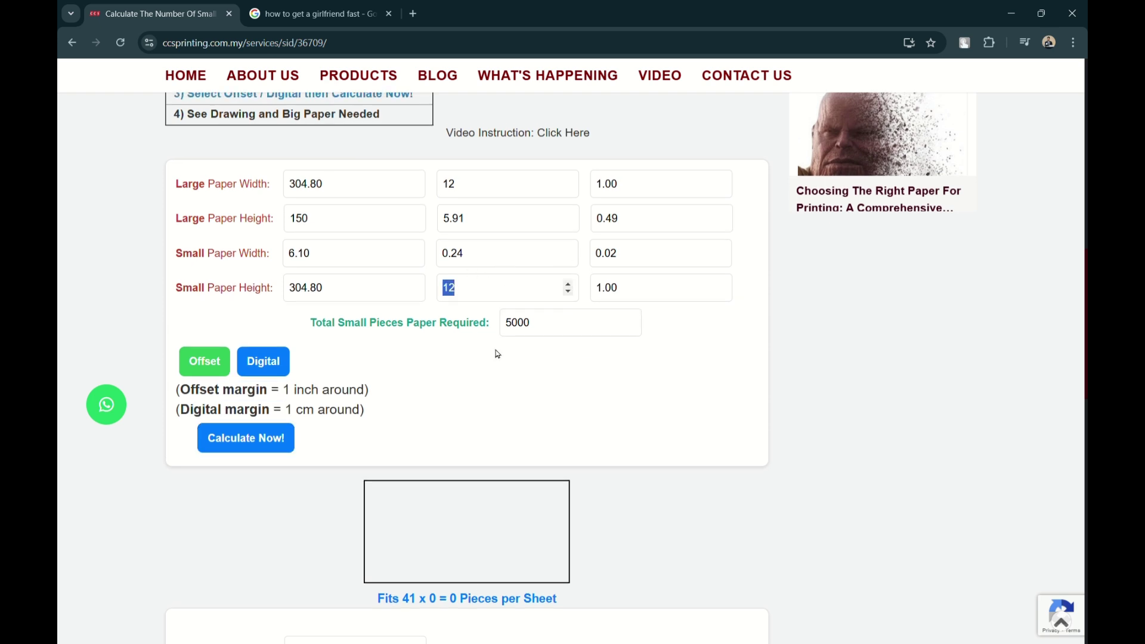
type("2")
left_click(260, 442)
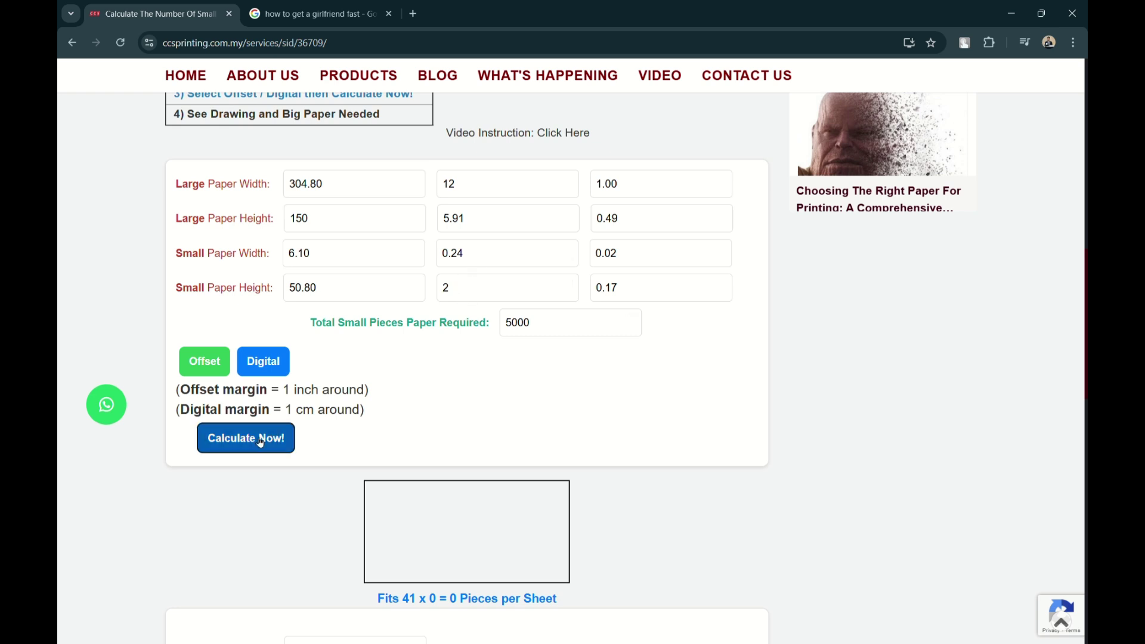
scroll(522, 504, "down", 1)
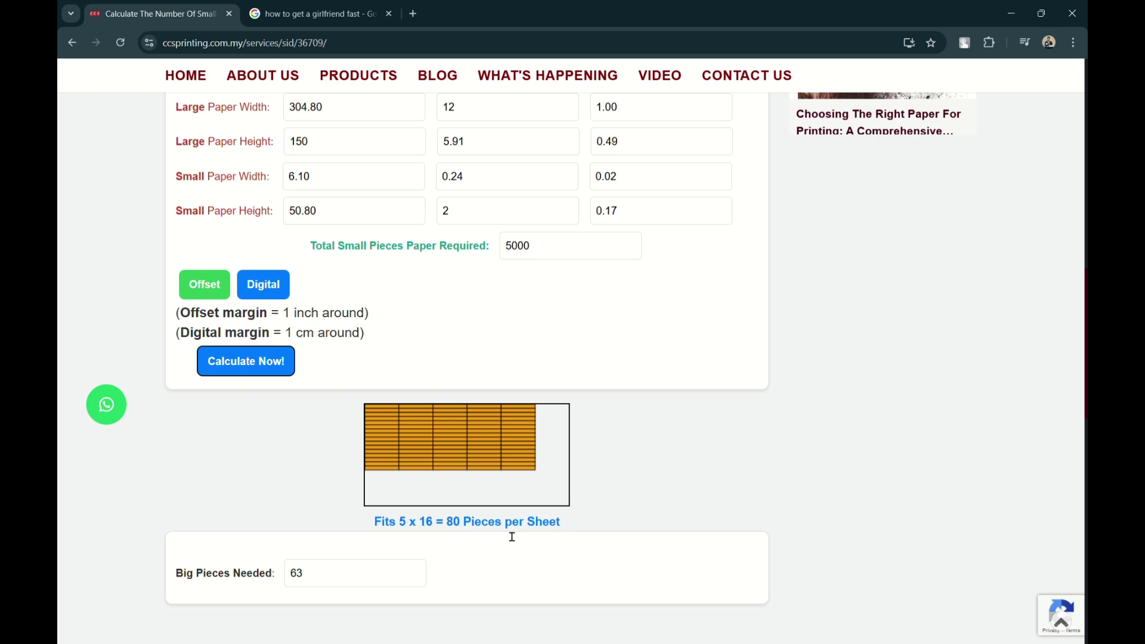
scroll(596, 455, "up", 1)
scroll(596, 455, "down", 1)
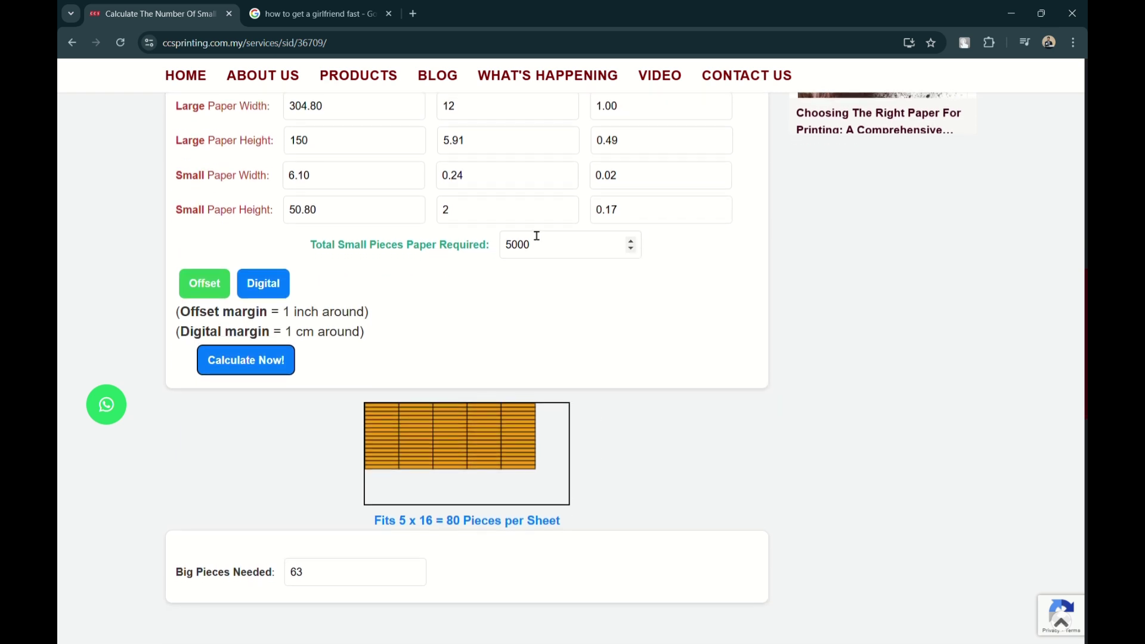
left_click_drag(536, 236, 510, 249)
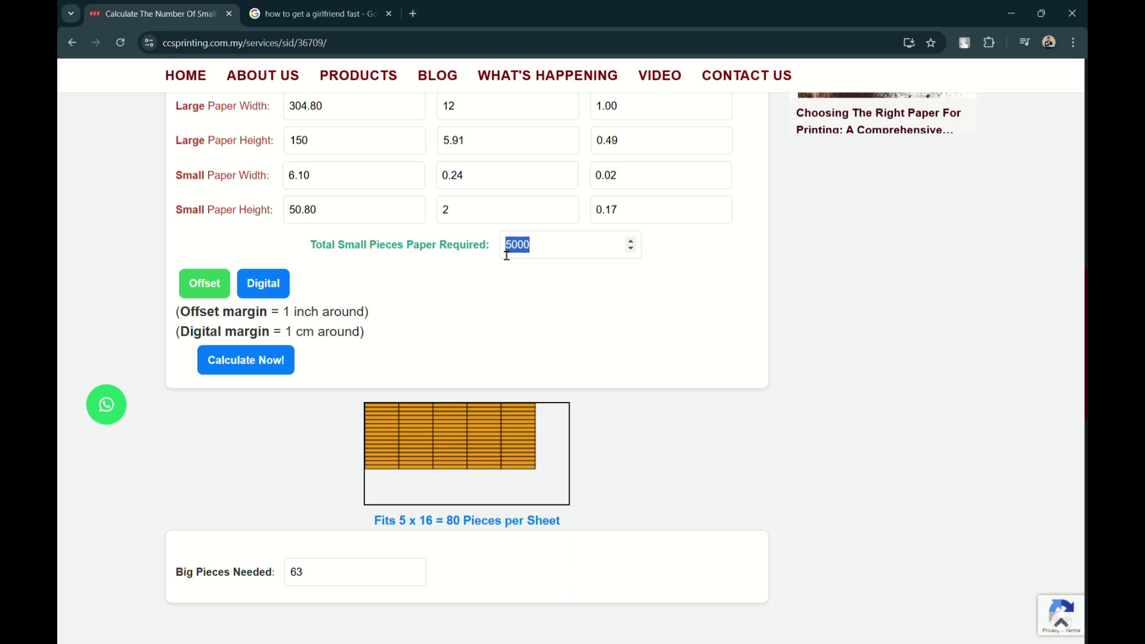
left_click_drag(311, 574, 295, 577)
Set the small paper width to 1 inch and the large paper height to 6 inches, and recalculate the layout.
left_click_drag(474, 176, 418, 183)
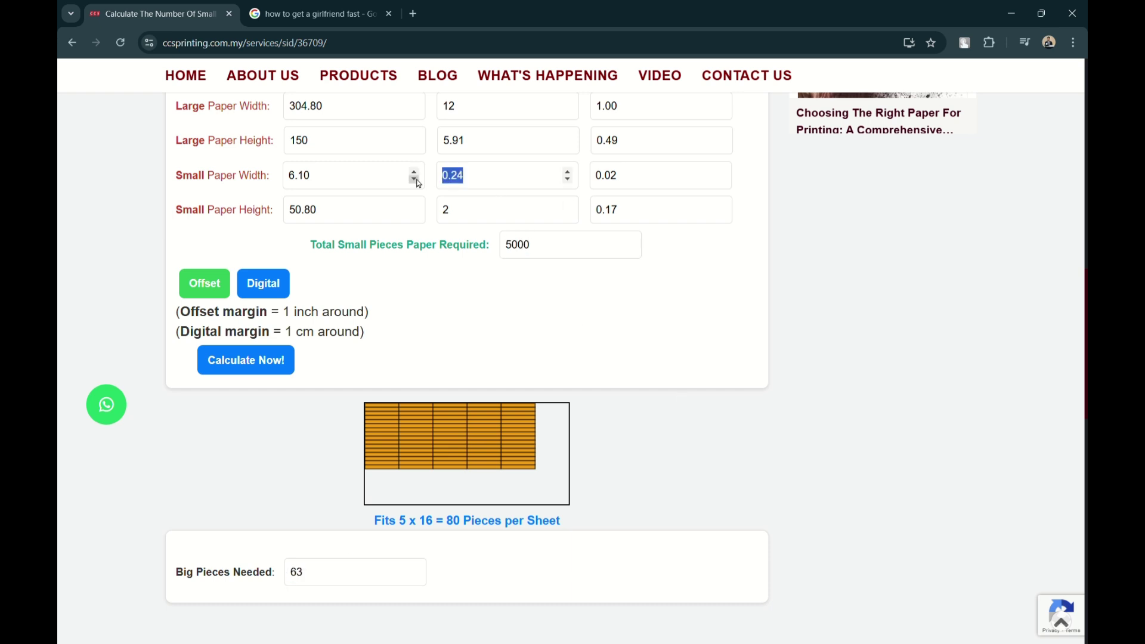
type("1")
left_click_drag(472, 139, 411, 153)
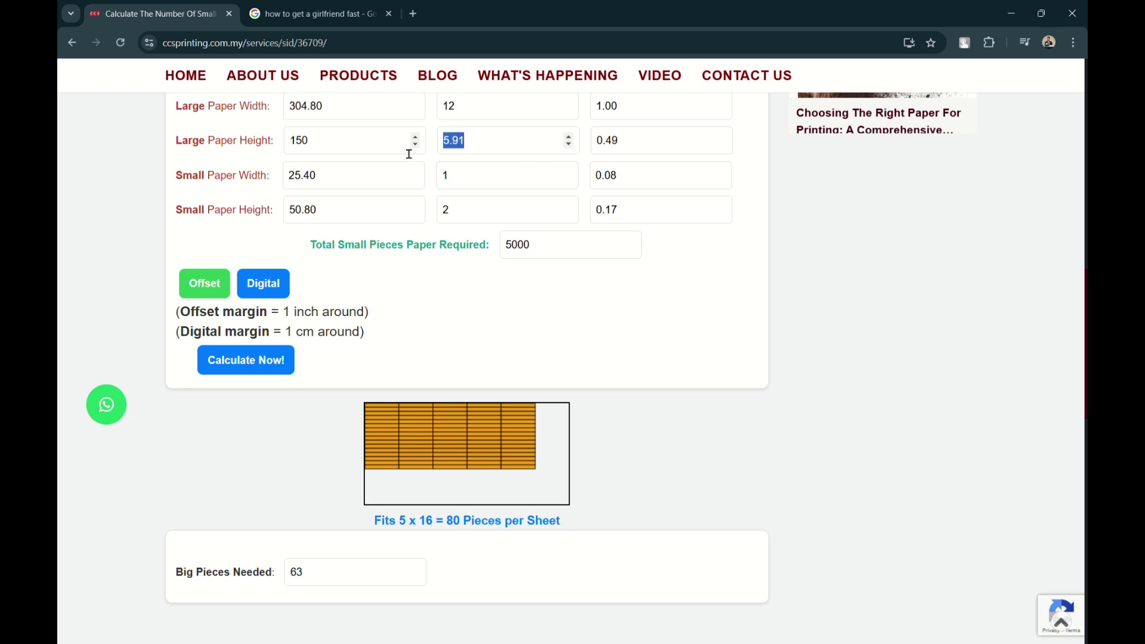
type("6")
left_click(268, 362)
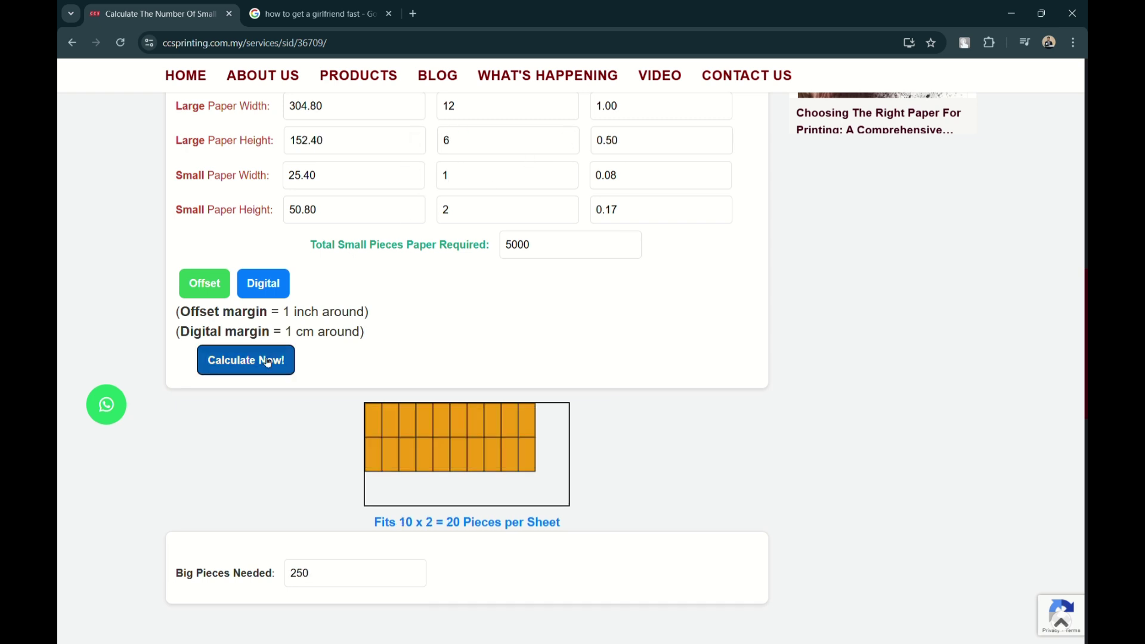
scroll(644, 345, "down", 1)
scroll(494, 473, "up", 2)
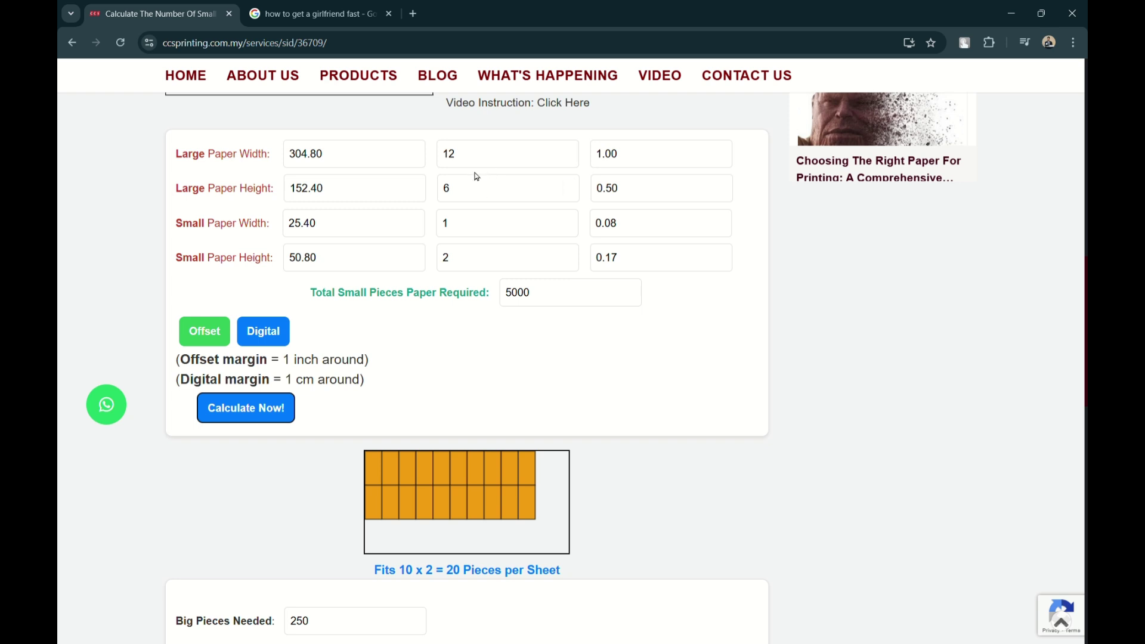
left_click(317, 627)
left_click_drag(317, 627, 298, 631)
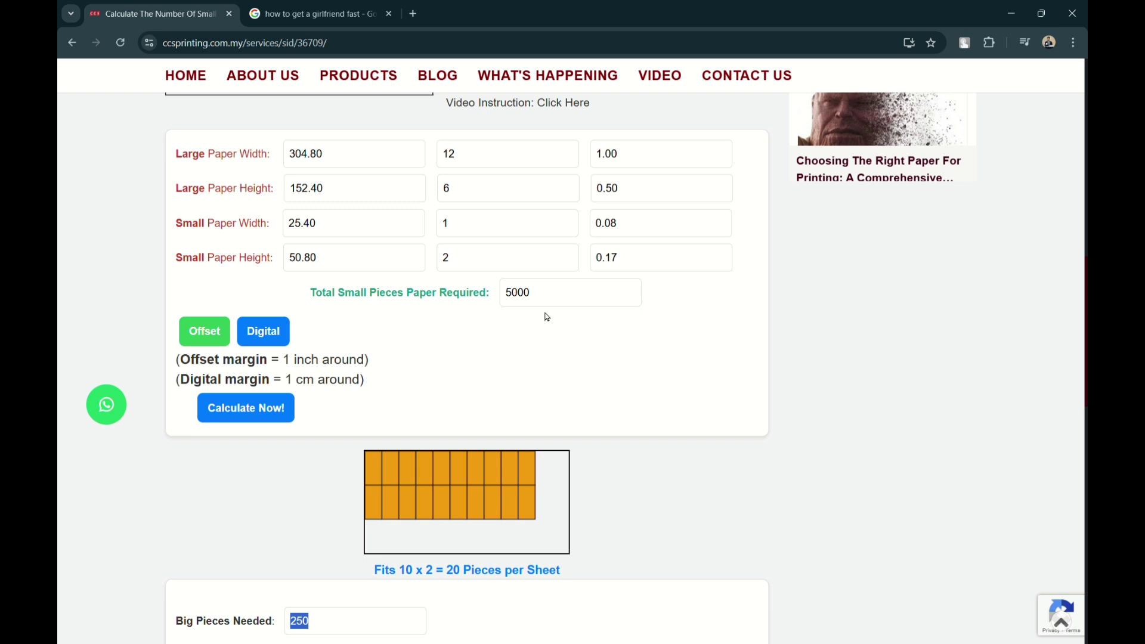
Set the small paper height to 1 inch and recalculate the layout.
double_click(444, 257)
type("1")
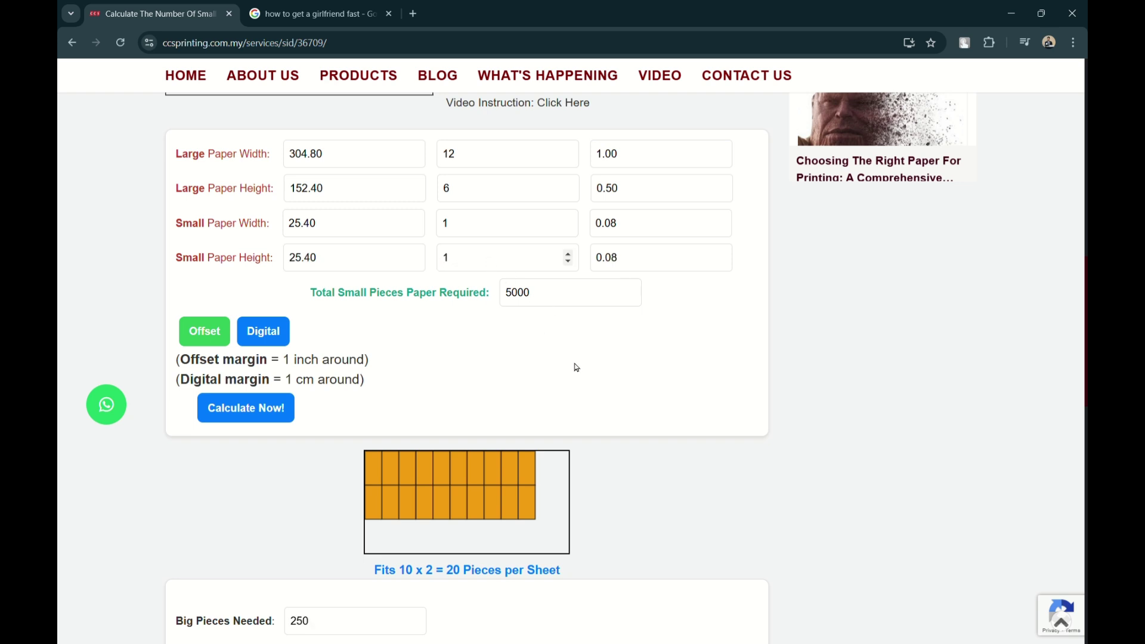
left_click(276, 417)
scroll(509, 433, "down", 1)
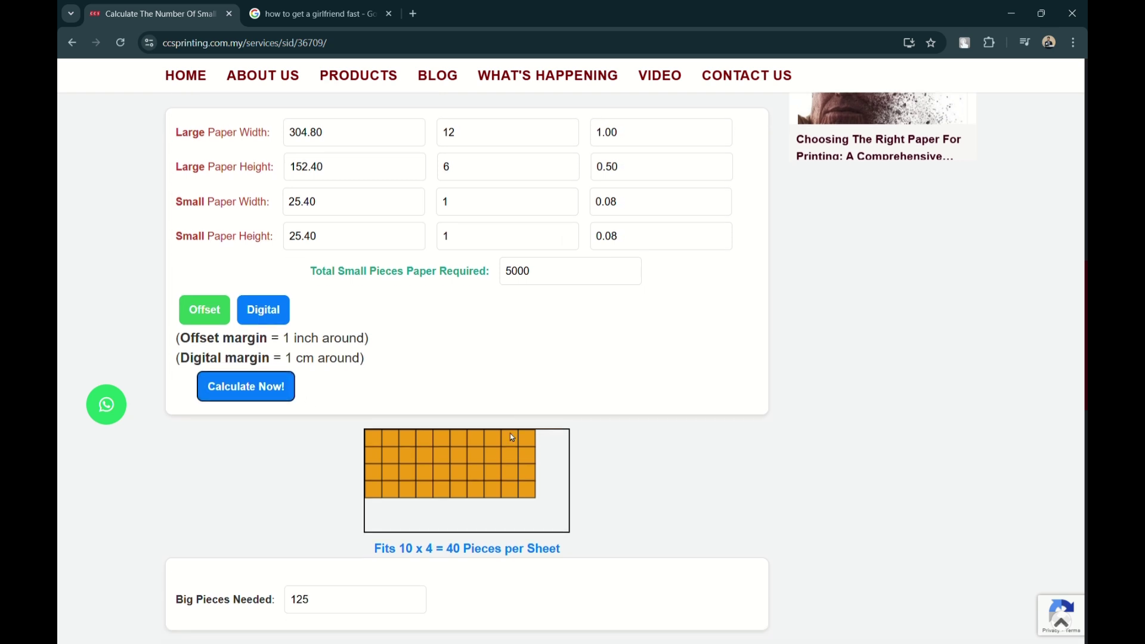
scroll(531, 378, "up", 1)
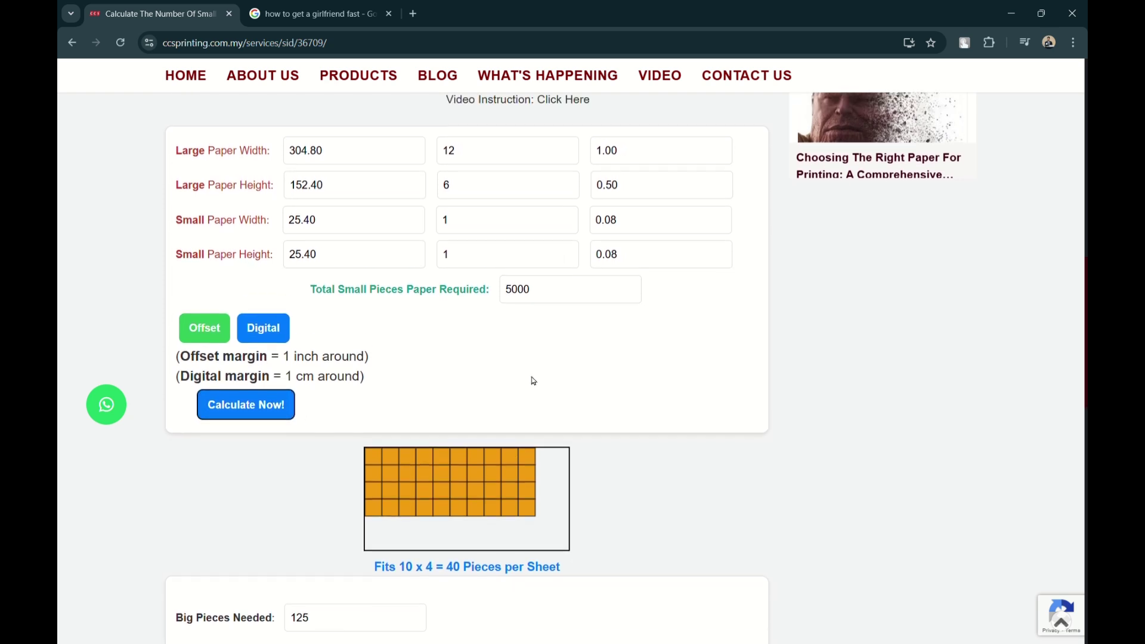
Examine the large paper dimensions, offset margin, pieces per sheet, big pieces needed and total small pieces required.
double_click(451, 152)
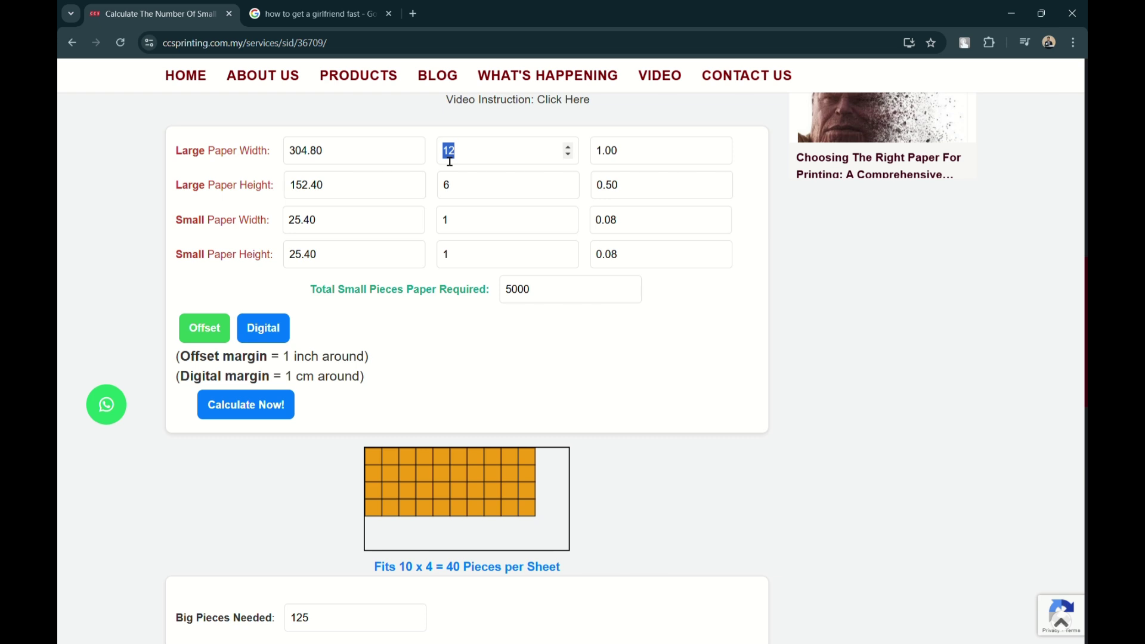
double_click(461, 188)
left_click_drag(399, 568, 462, 567)
left_click(633, 492)
left_click_drag(230, 364, 377, 359)
left_click(473, 366)
scroll(618, 485, "down", 1)
left_click_drag(448, 543, 541, 542)
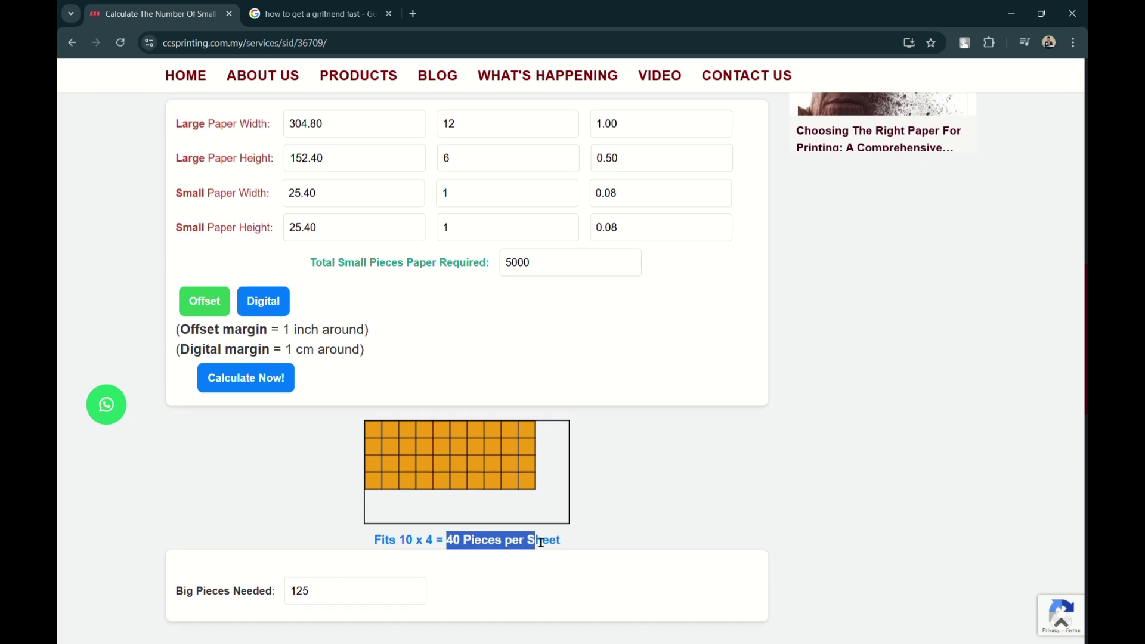
double_click(298, 590)
left_click(574, 266)
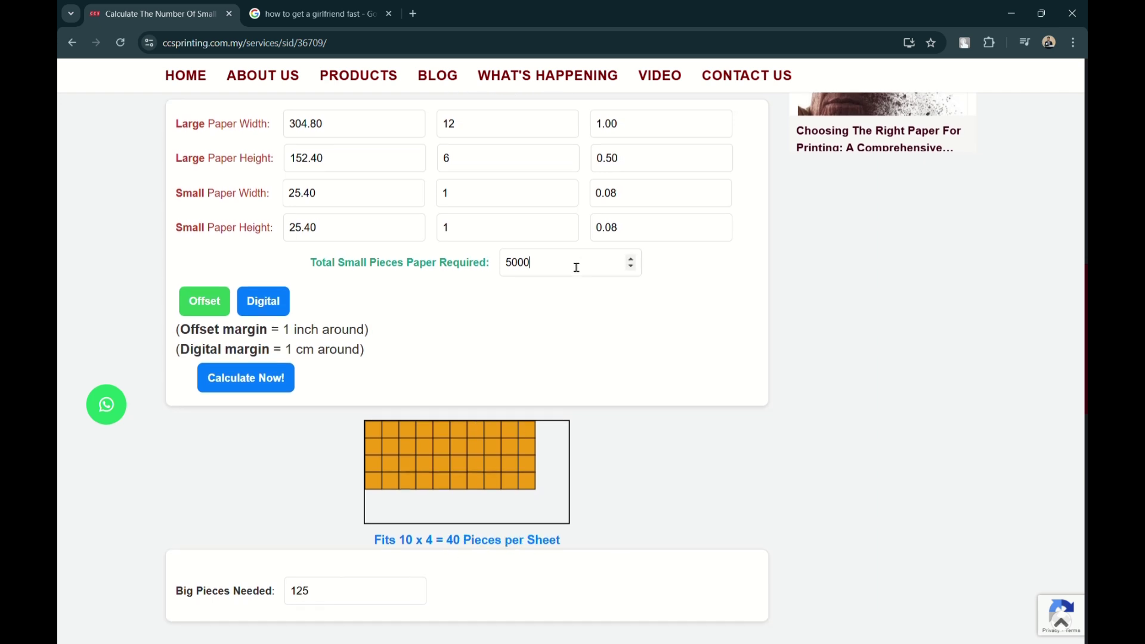
Set the small paper width to 2 inches.
left_click_drag(575, 266, 481, 274)
scroll(636, 358, "up", 2)
scroll(636, 355, "down", 1)
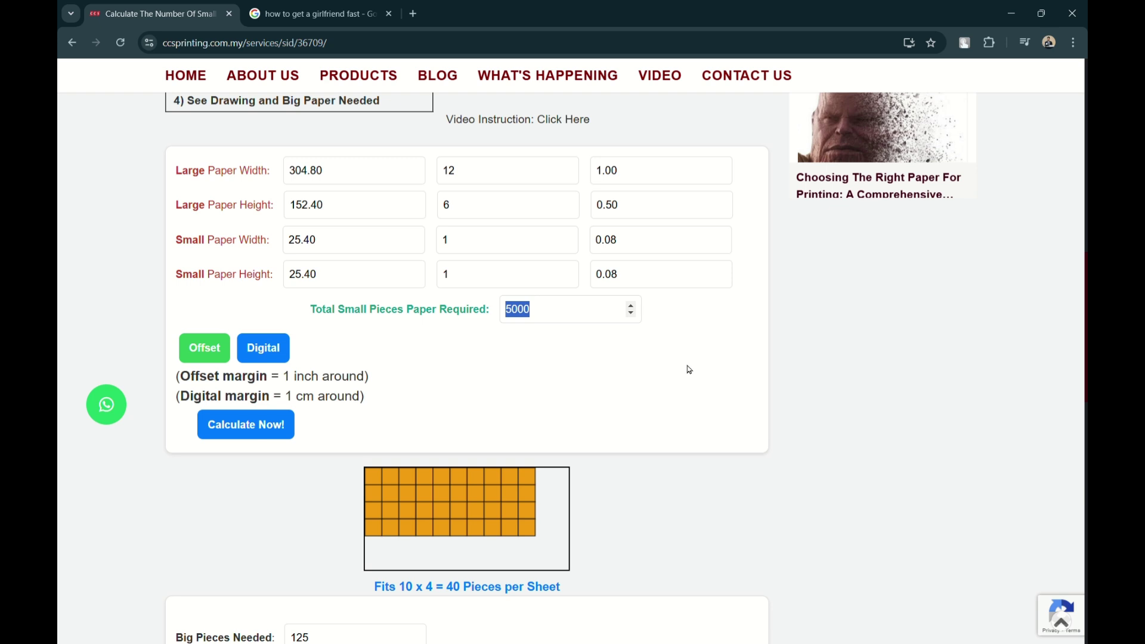
left_click_drag(494, 180, 419, 204)
left_click(829, 378)
left_click_drag(499, 240, 447, 240)
type("2")
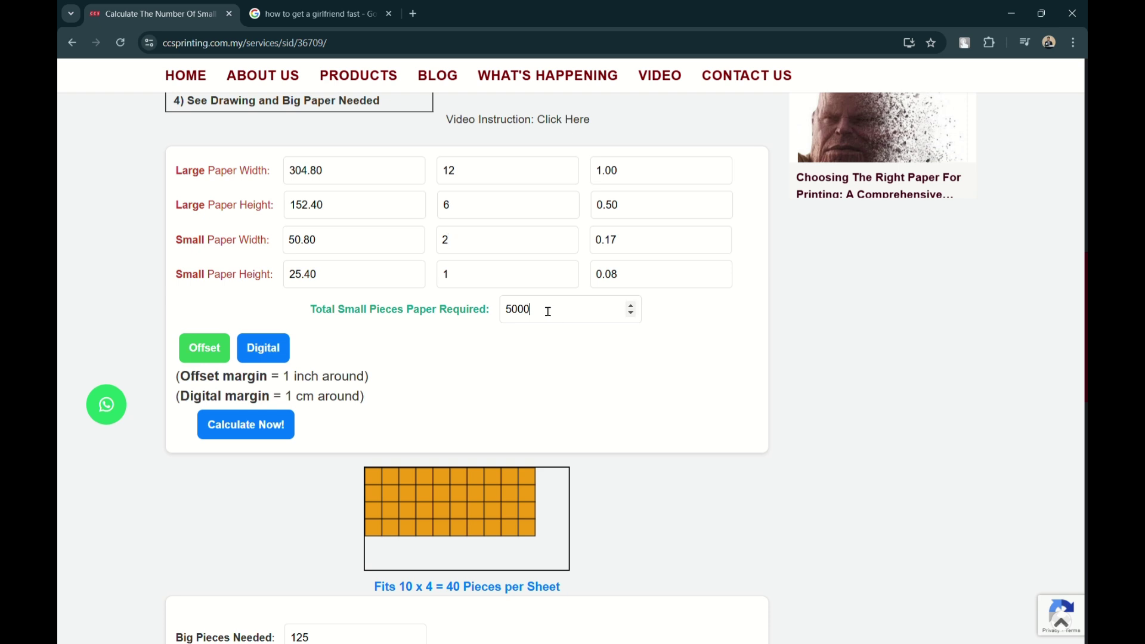
Set the total small pieces required to 200, recalculate the layout and review the big pieces needed.
left_click_drag(548, 309, 470, 325)
type("20")
left_click(276, 424)
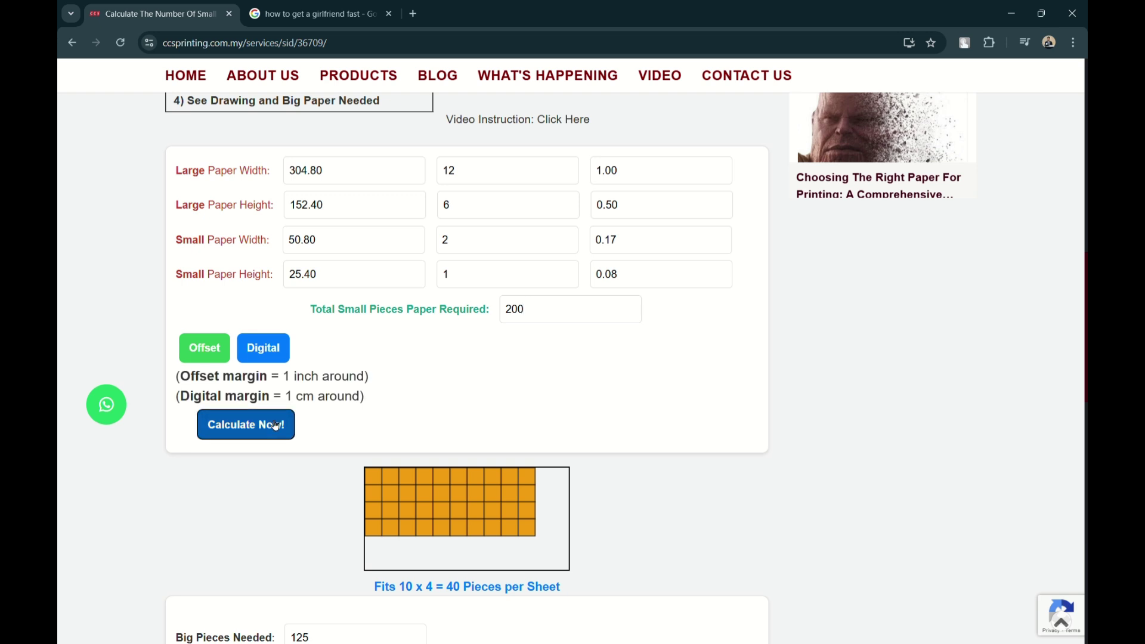
scroll(618, 447, "down", 1)
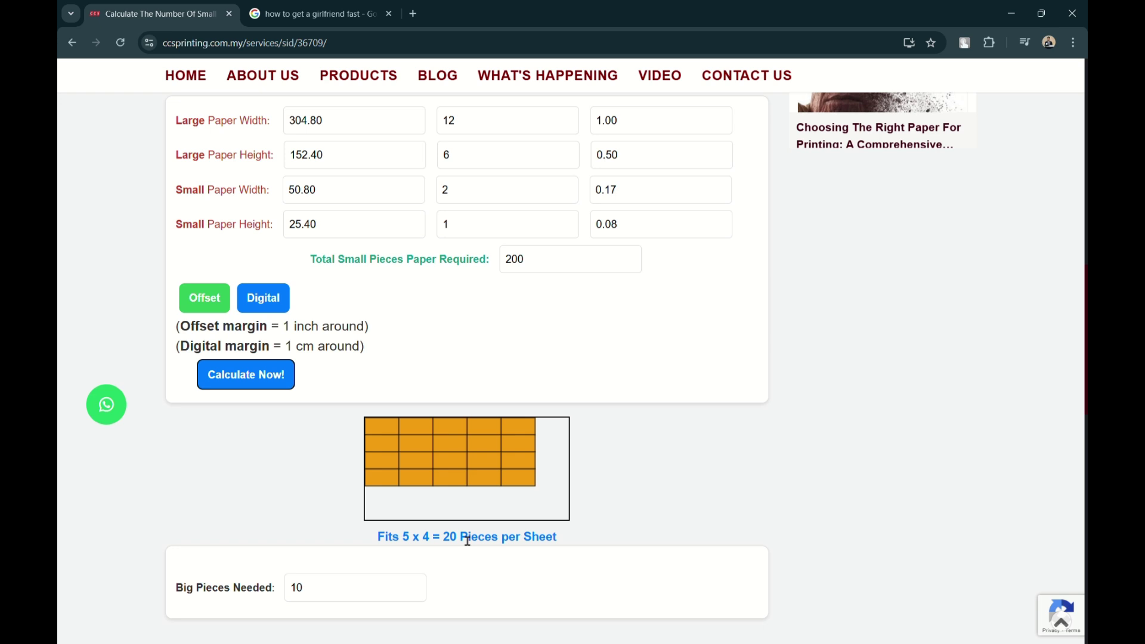
scroll(632, 394, "up", 1)
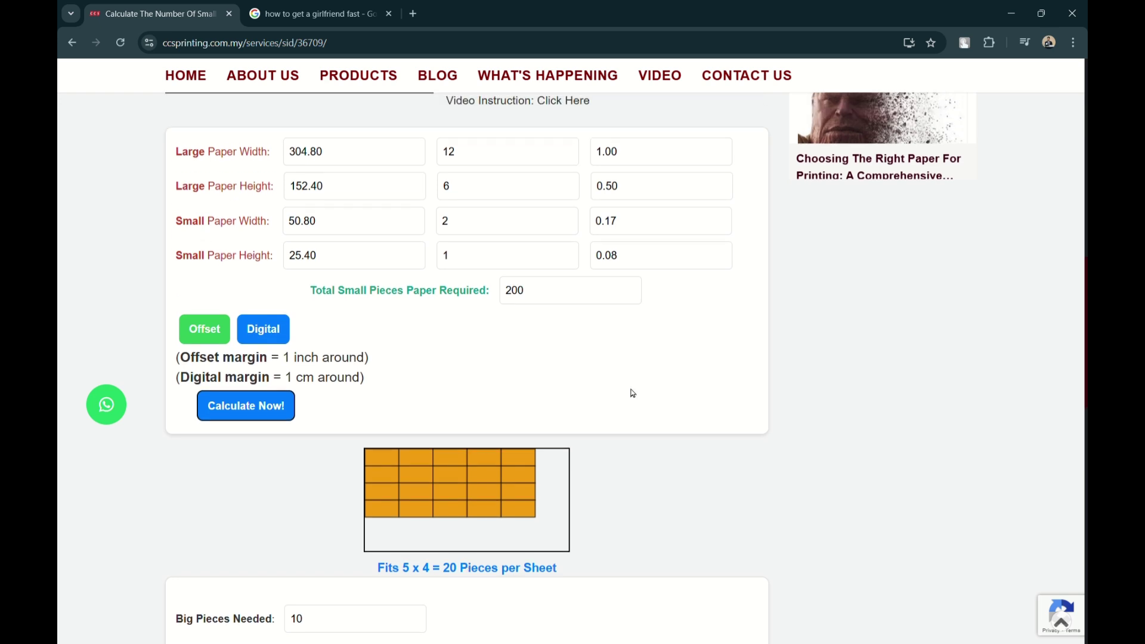
double_click(503, 302)
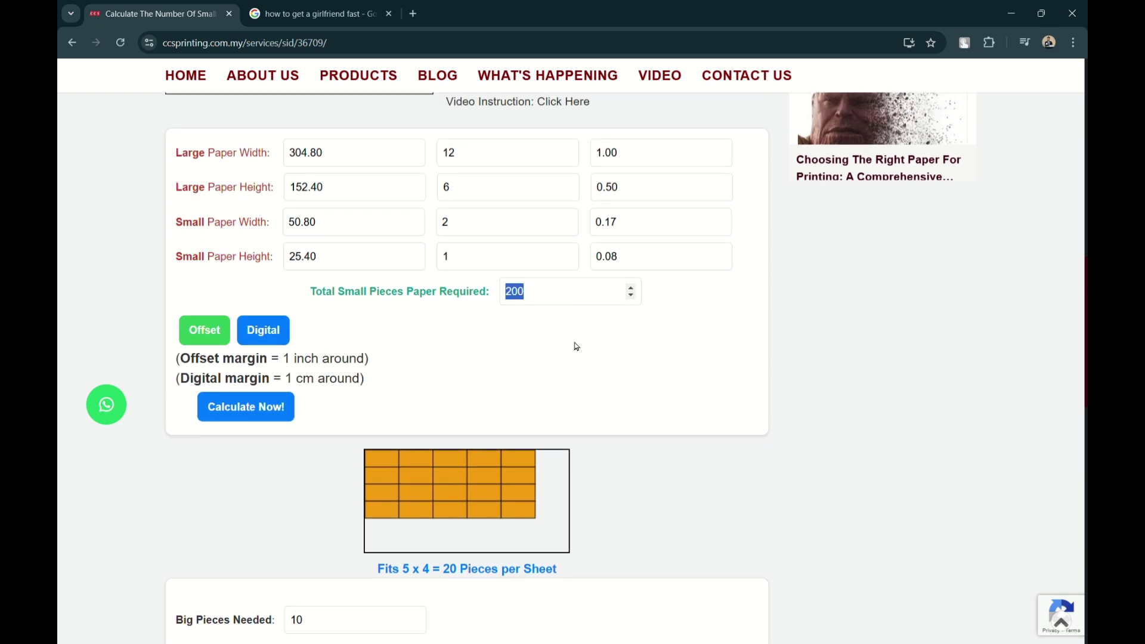
scroll(576, 346, "down", 1)
double_click(334, 564)
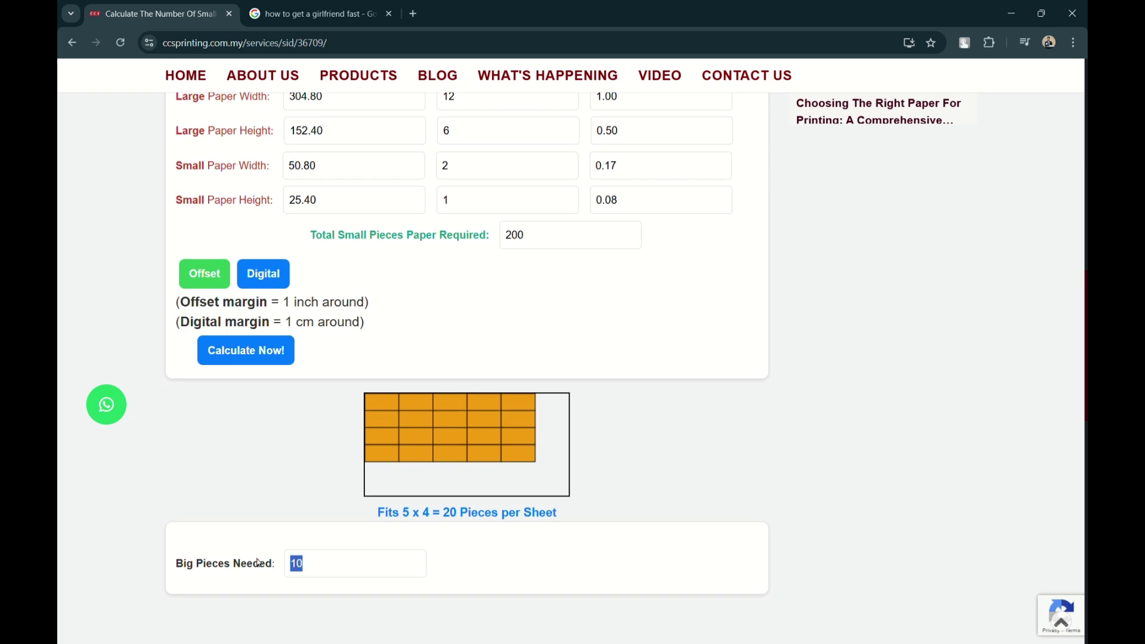
scroll(822, 367, "up", 1)
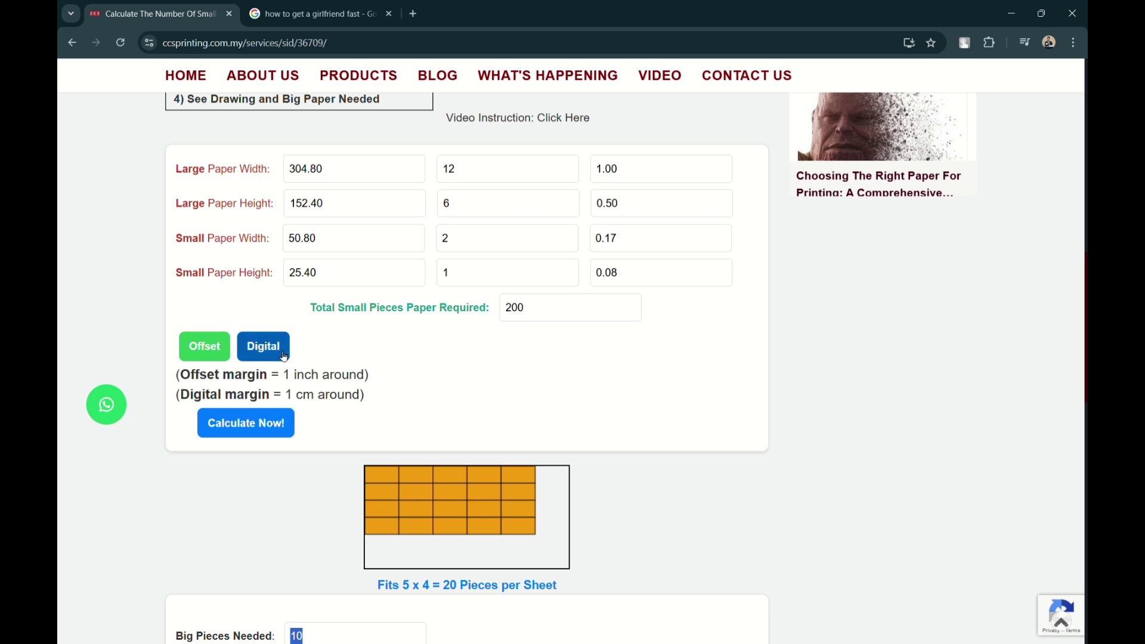
Switch the paper margin to Digital, 1 cm around, and recalculate the layout.
left_click_drag(285, 394, 351, 403)
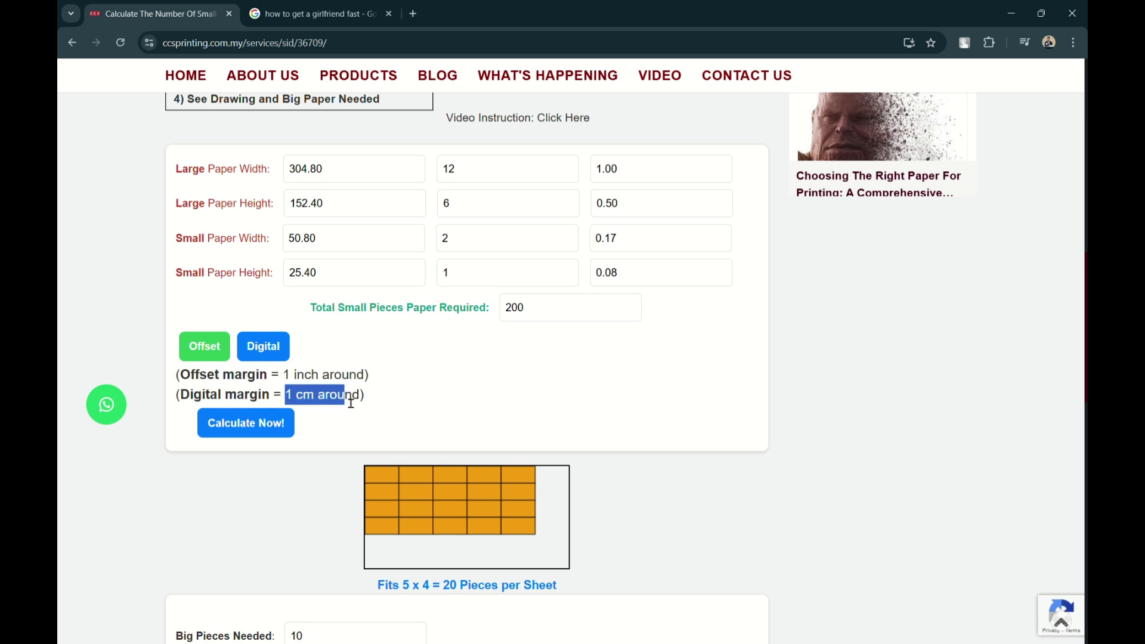
left_click(262, 348)
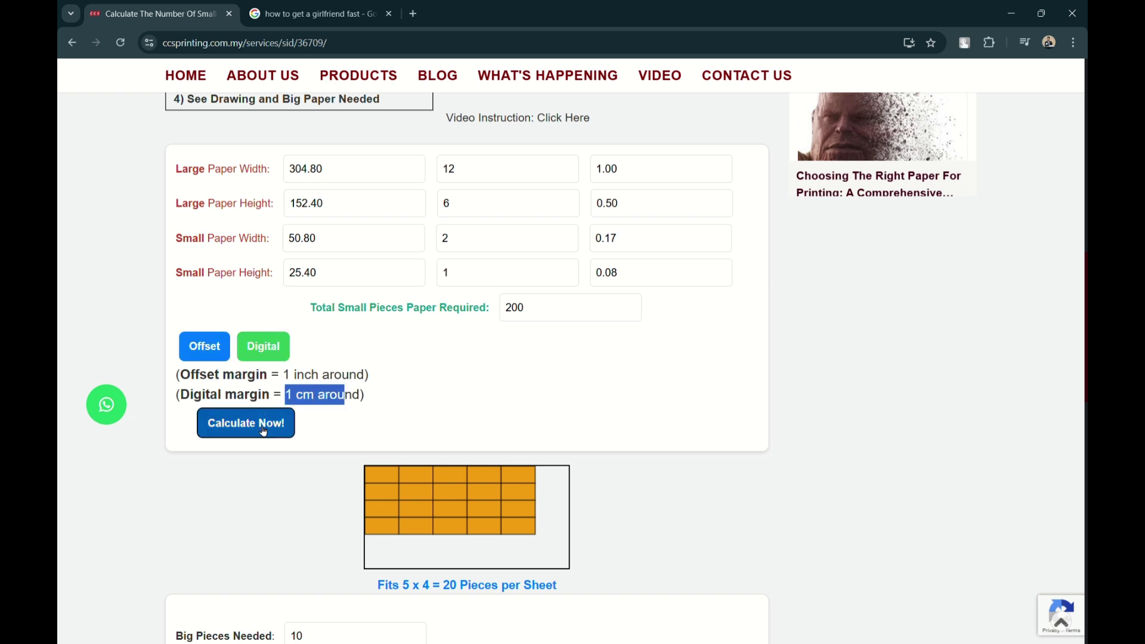
left_click(264, 425)
scroll(260, 431, "down", 2)
scroll(498, 421, "up", 1)
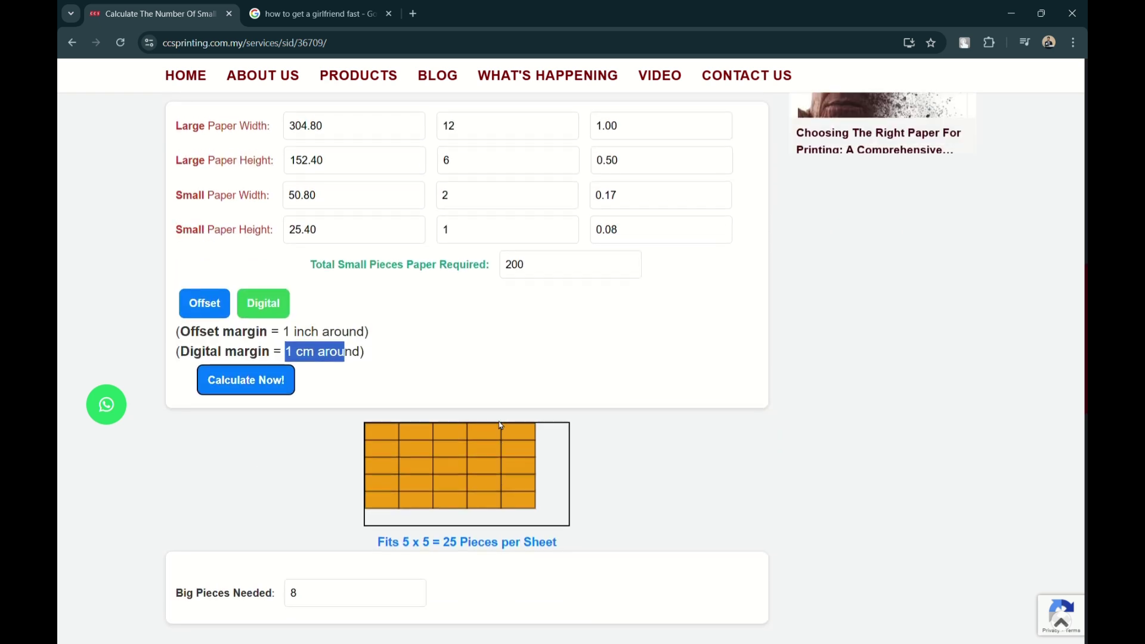
Open the About Us page of the printing company and look through its vision and mission.
scroll(499, 425, "up", 10)
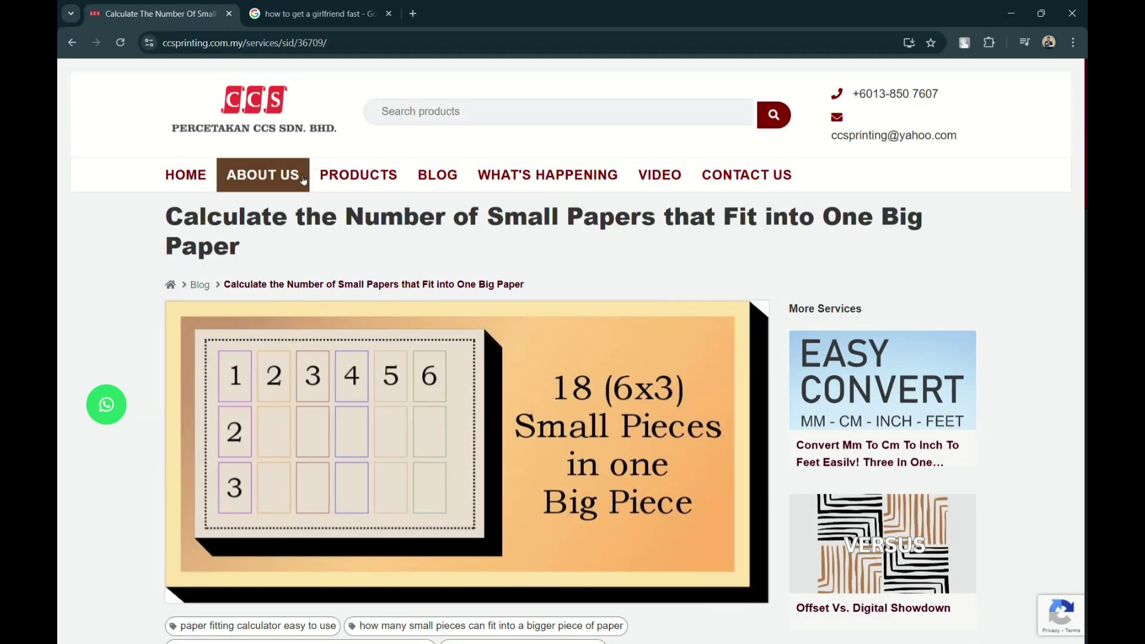
left_click(302, 180)
scroll(528, 388, "down", 10)
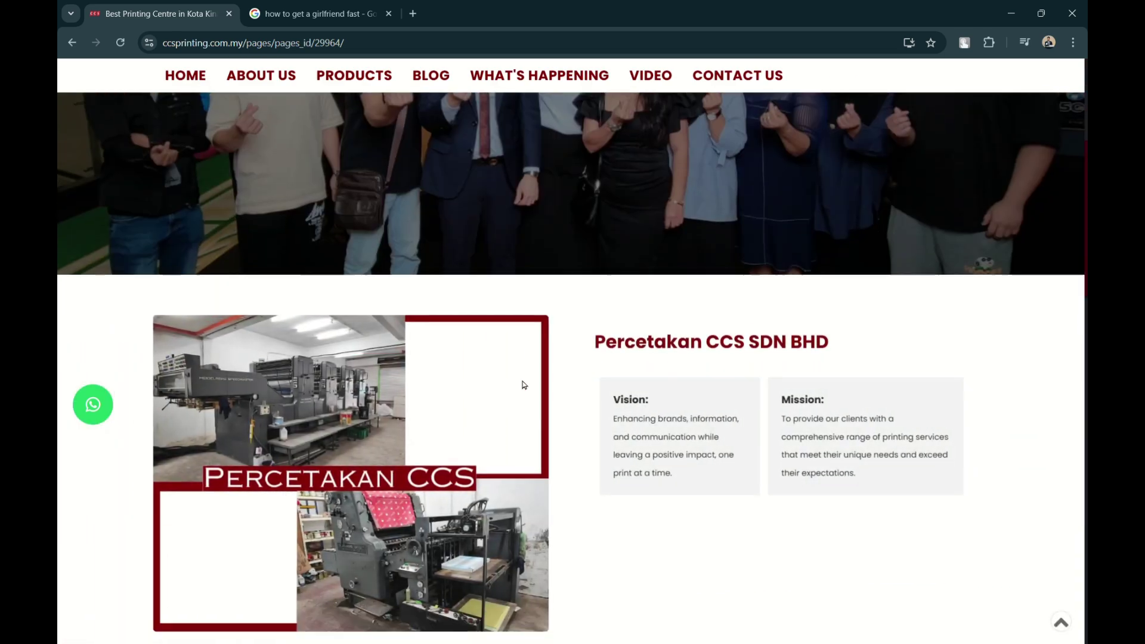
scroll(523, 385, "up", 5)
scroll(522, 386, "up", 8)
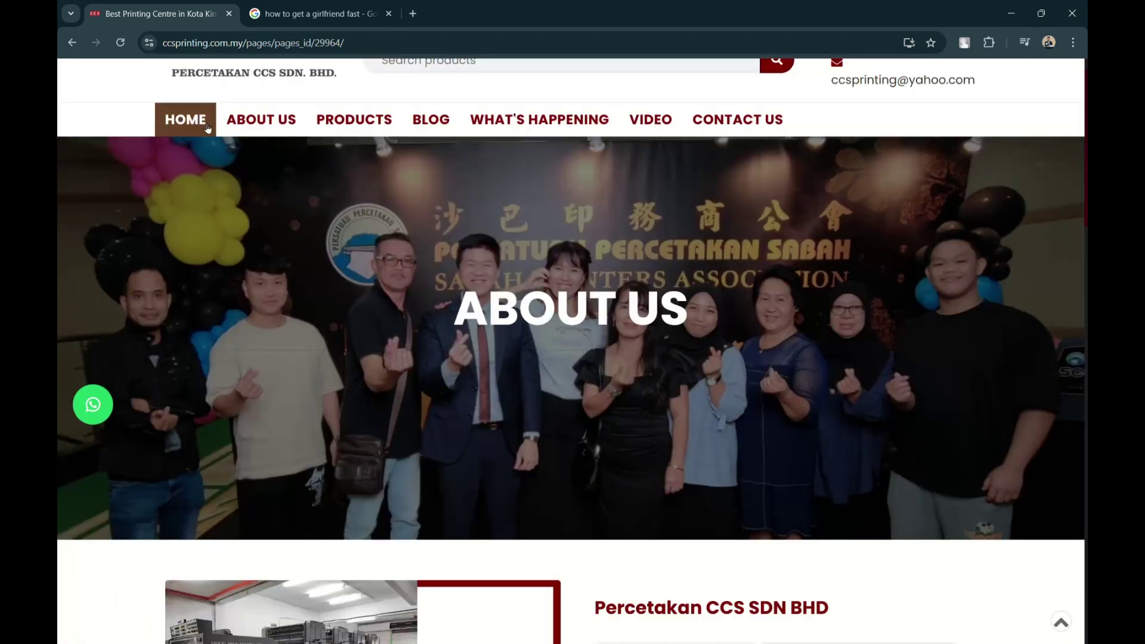
Open the company's home page and look through the products, the reasons to choose them and the customer reviews.
left_click(183, 117)
scroll(620, 425, "down", 15)
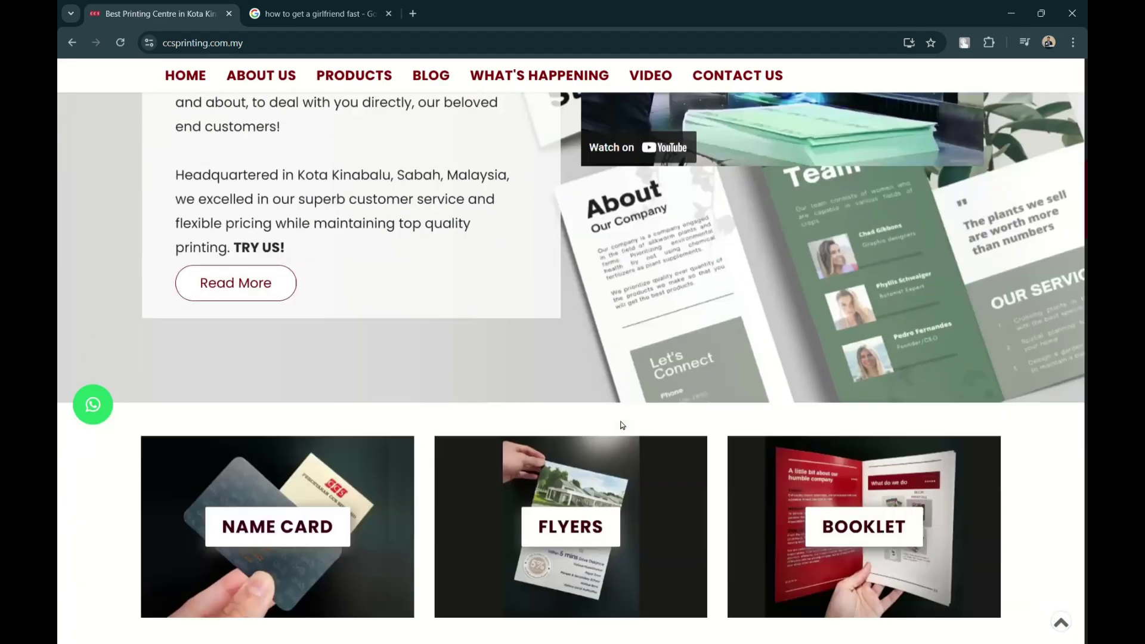
scroll(625, 425, "down", 3)
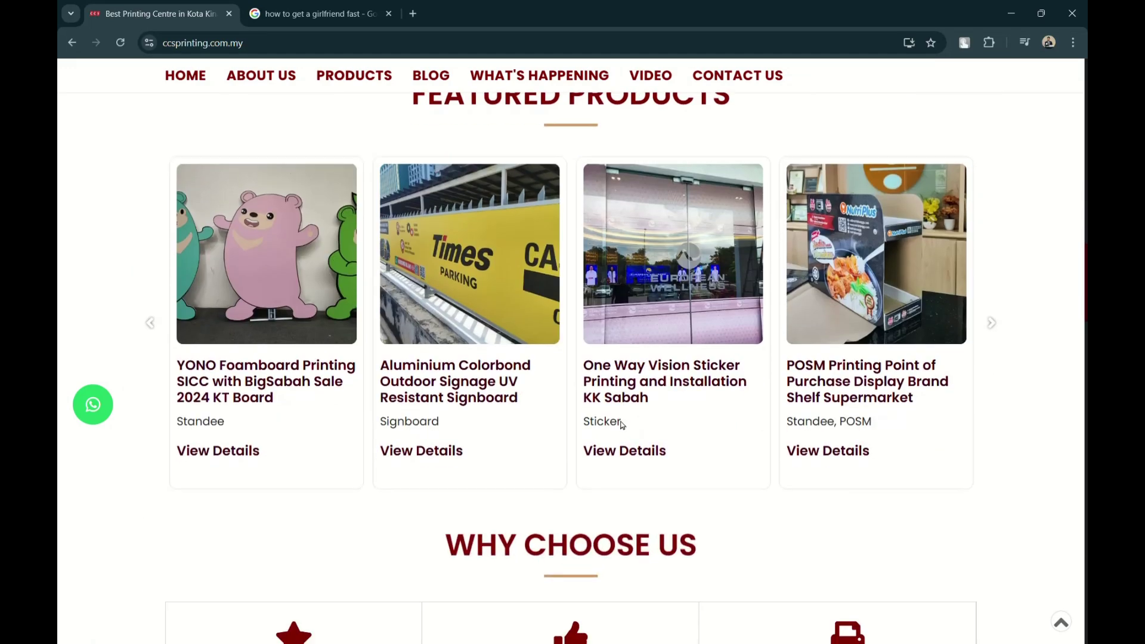
scroll(898, 529, "down", 7)
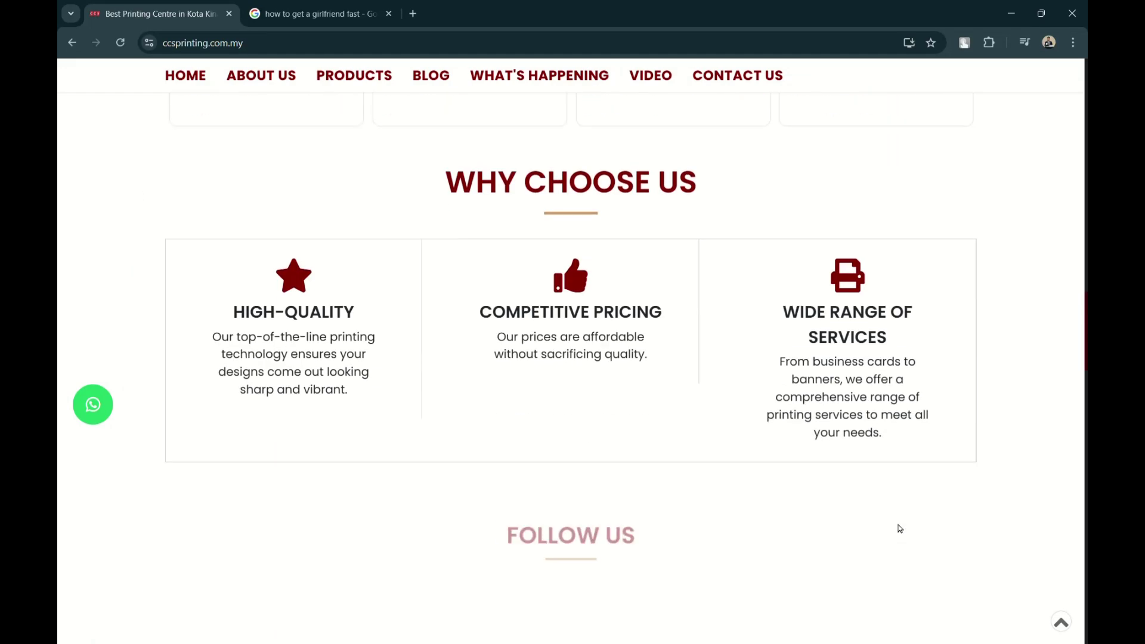
scroll(900, 529, "down", 2)
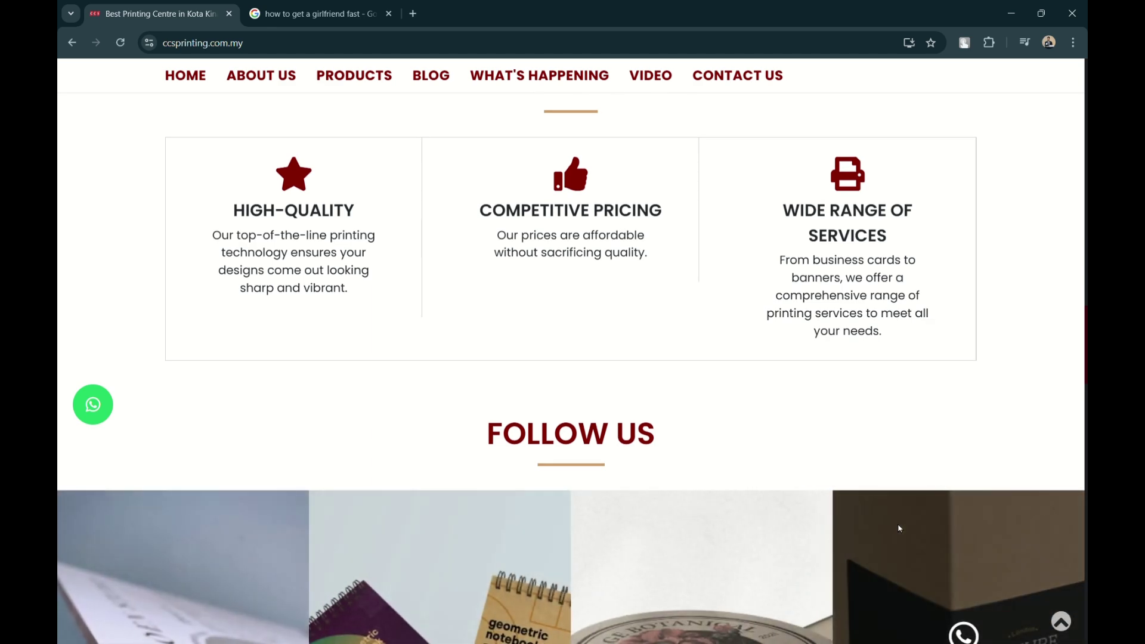
scroll(899, 529, "down", 3)
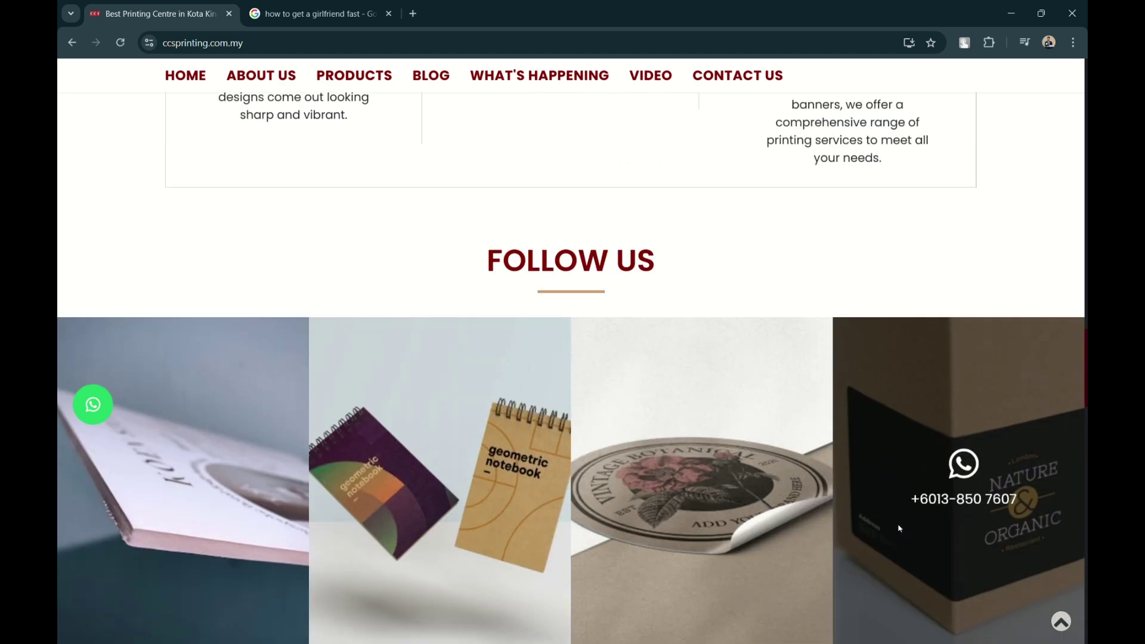
scroll(733, 493, "down", 8)
scroll(734, 417, "down", 6)
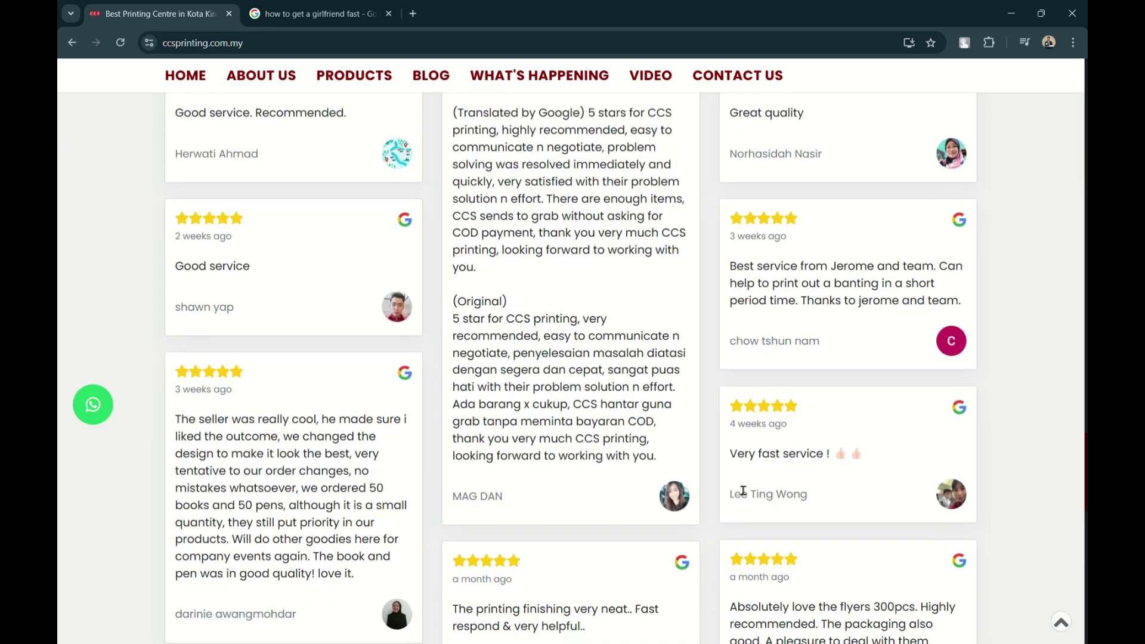
scroll(737, 487, "down", 20)
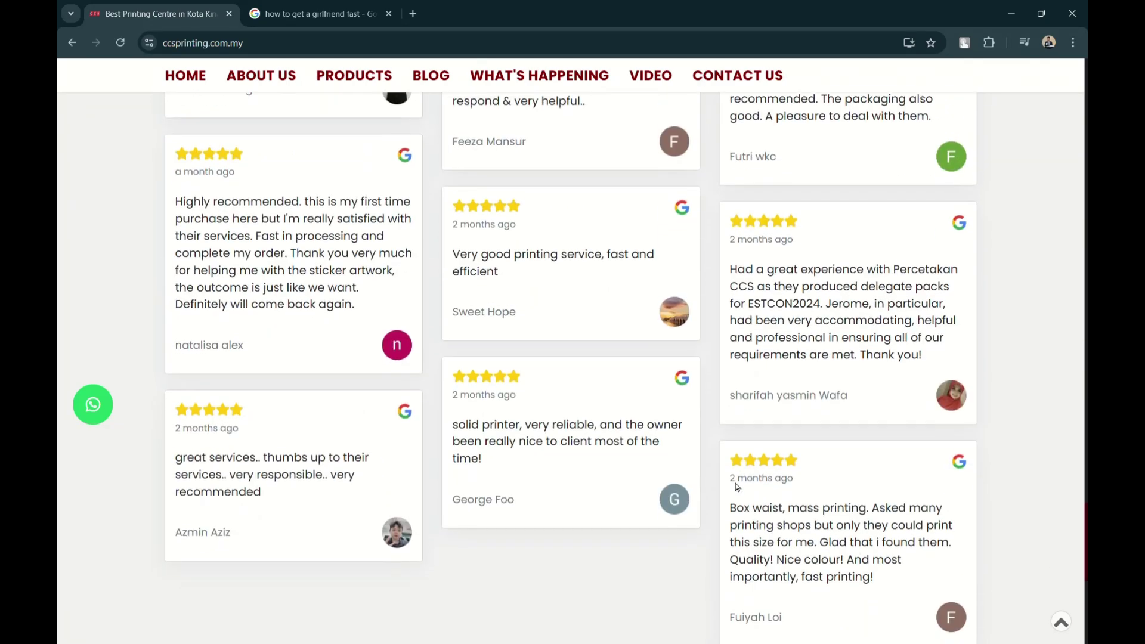